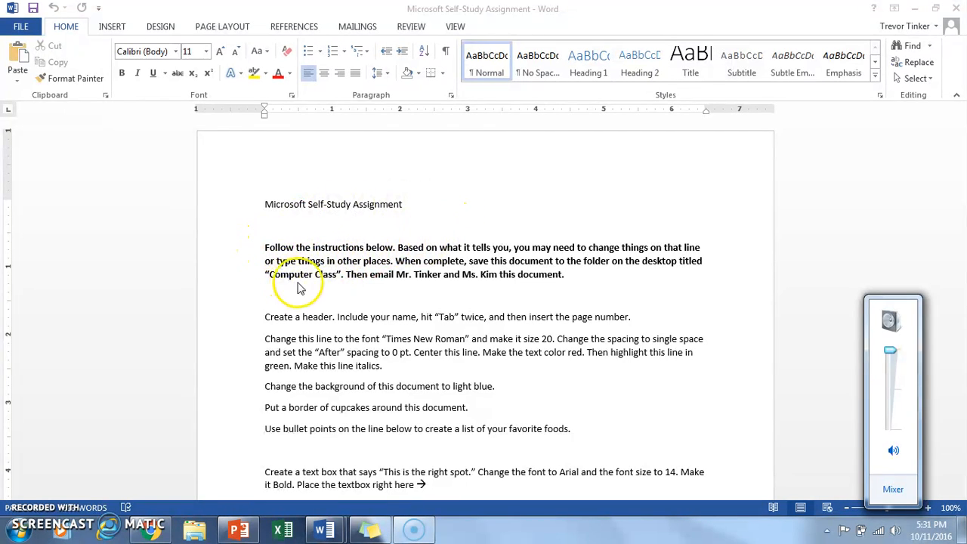
Open the page header for editing and enter the author's name, followed by two tabs.
{"action": "key", "text": "Escape"}
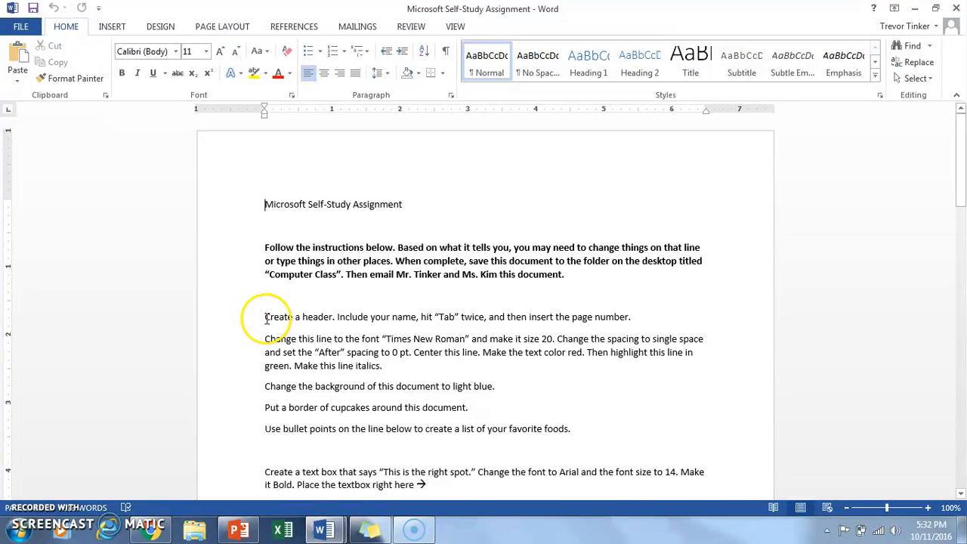
{"action": "left_click_drag", "start_coordinate": [273, 317], "coordinate": [634, 317]}
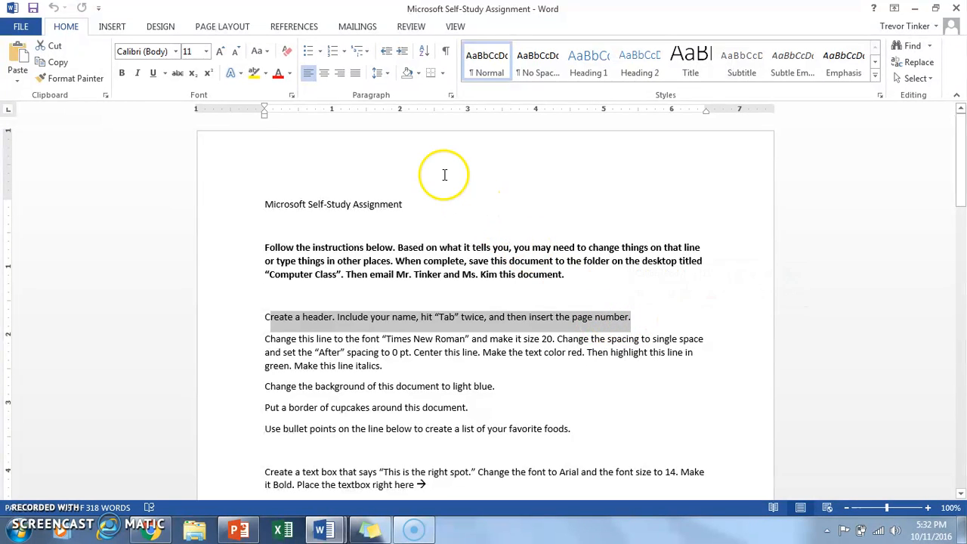
{"action": "double_click", "coordinate": [423, 156]}
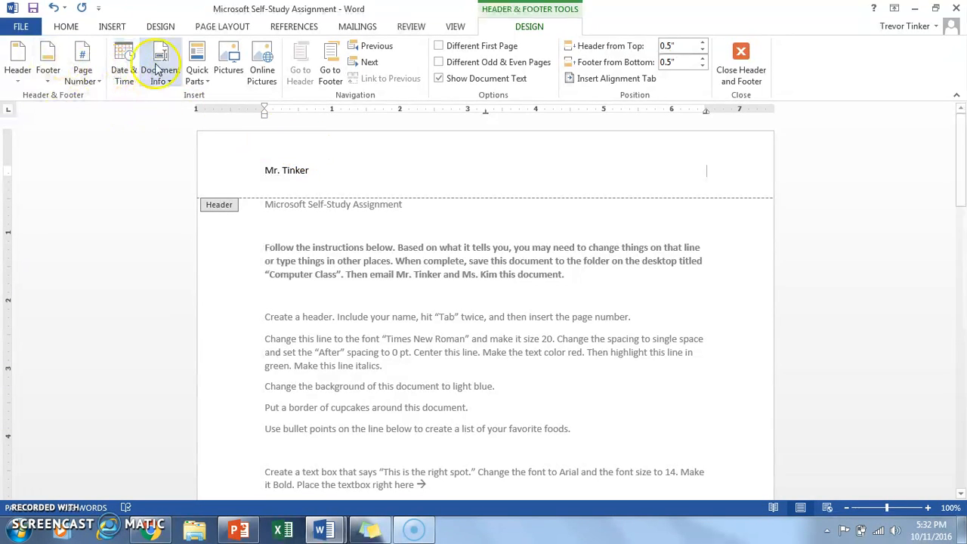
Insert a Plain Number page number at the current position in the header and close the header.
{"action": "left_click", "coordinate": [81, 64]}
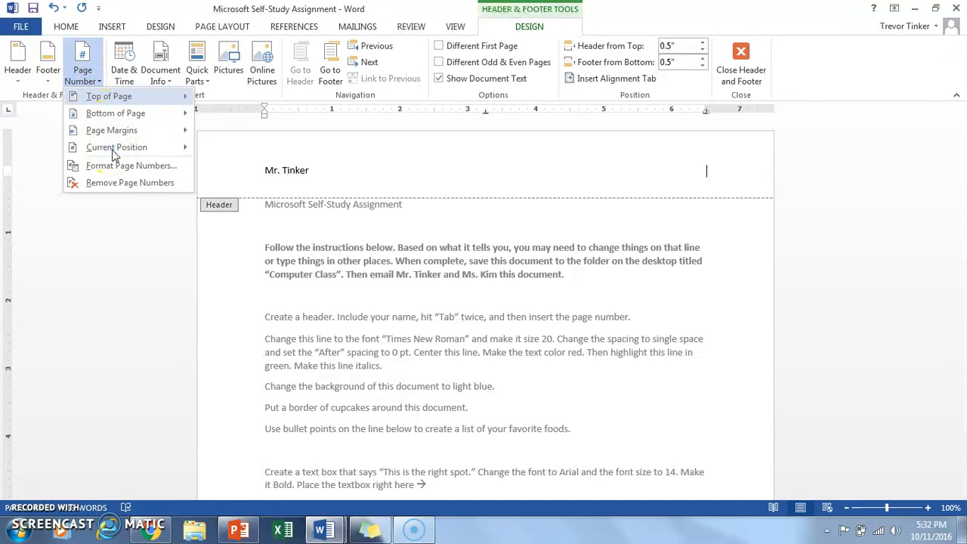
{"action": "mouse_move", "coordinate": [113, 153]}
{"action": "left_click", "coordinate": [174, 148]}
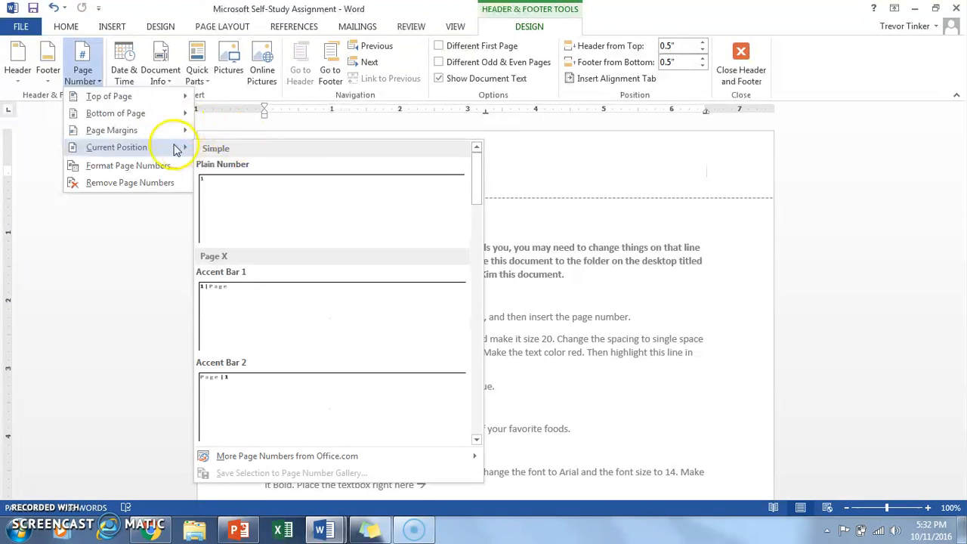
{"action": "left_click", "coordinate": [235, 195]}
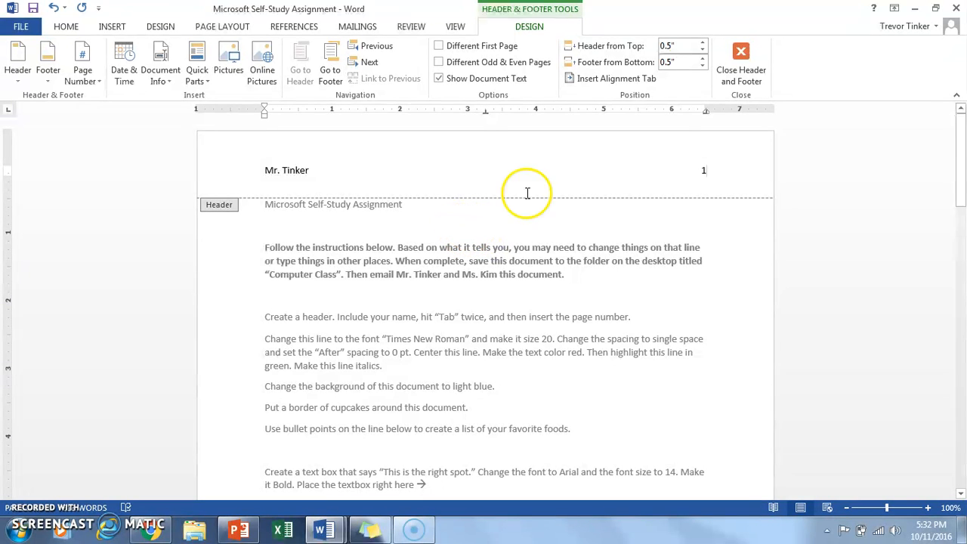
{"action": "left_click", "coordinate": [748, 64]}
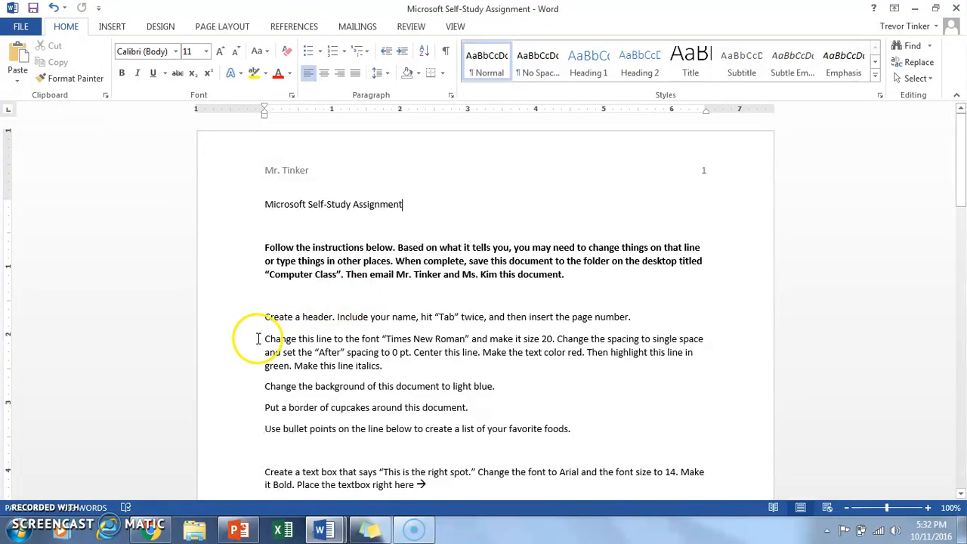
Set the paragraph beginning "Change this line to the font" to Times New Roman, size 20.
{"action": "left_click_drag", "start_coordinate": [263, 338], "coordinate": [382, 368]}
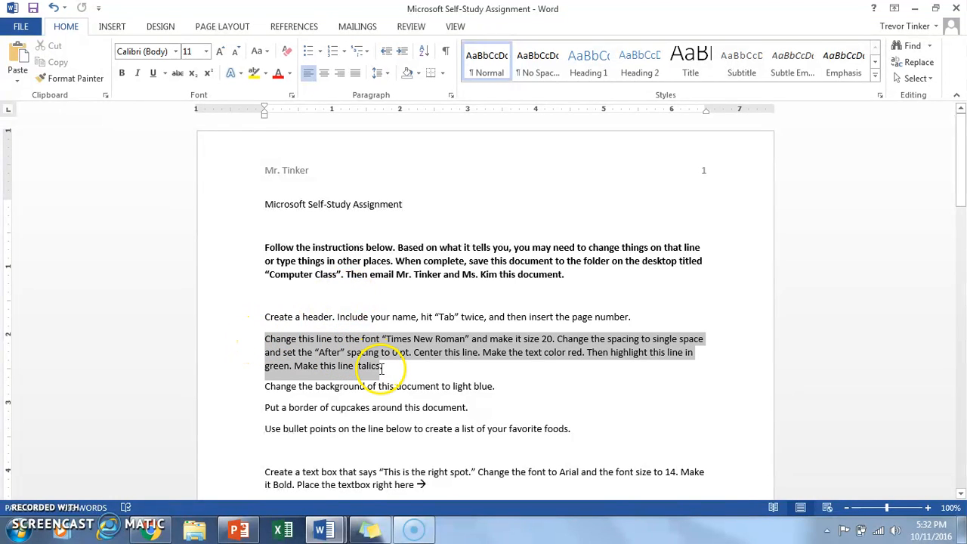
{"action": "left_click", "coordinate": [177, 53]}
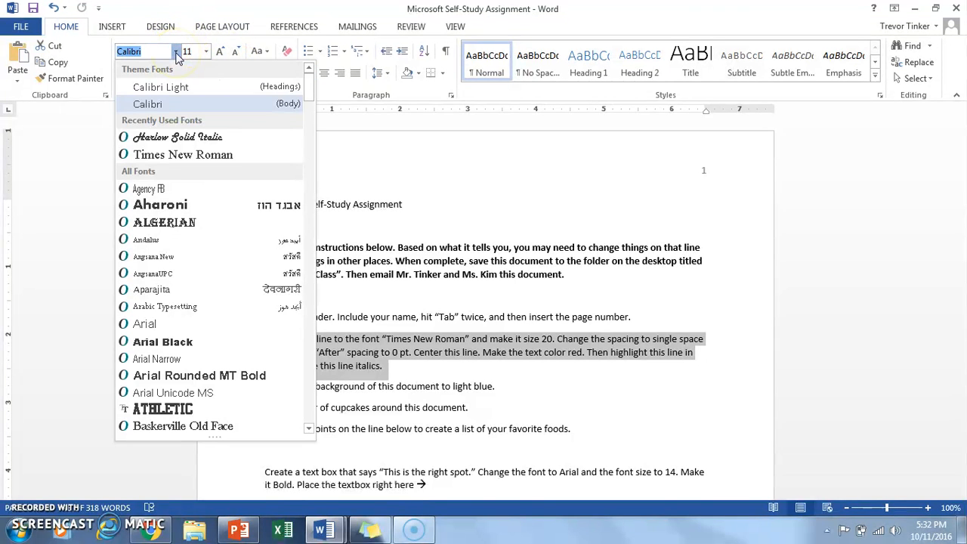
{"action": "type", "text": "Times New Ro"}
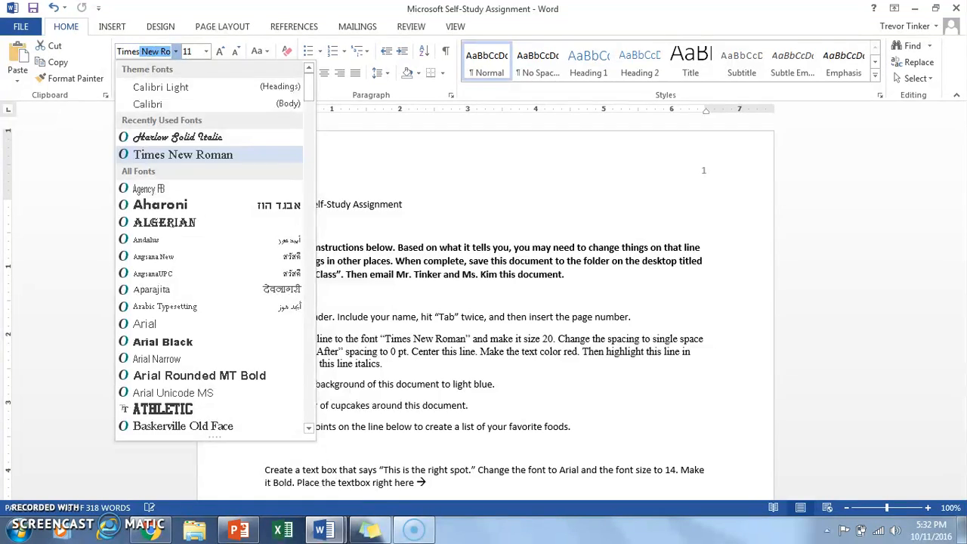
{"action": "key", "text": "Return"}
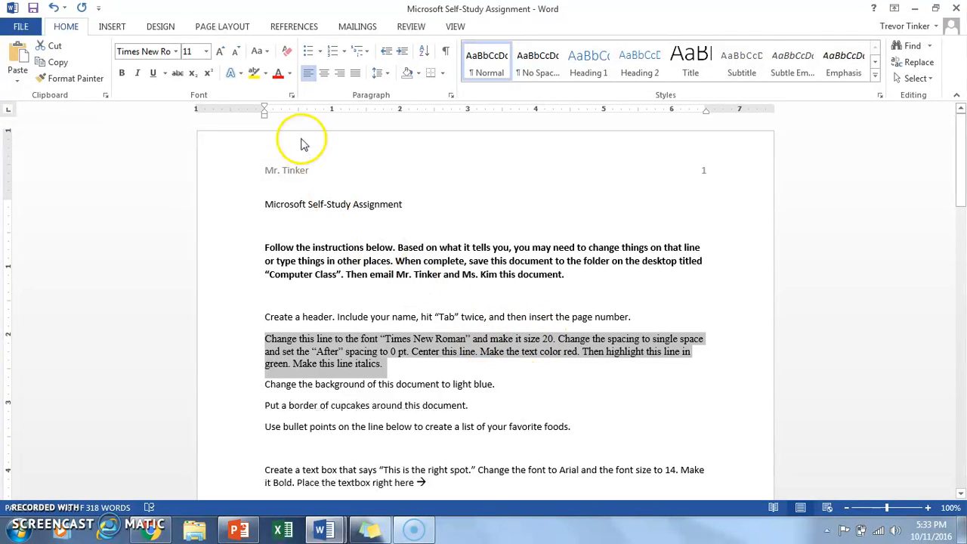
{"action": "left_click", "coordinate": [195, 51]}
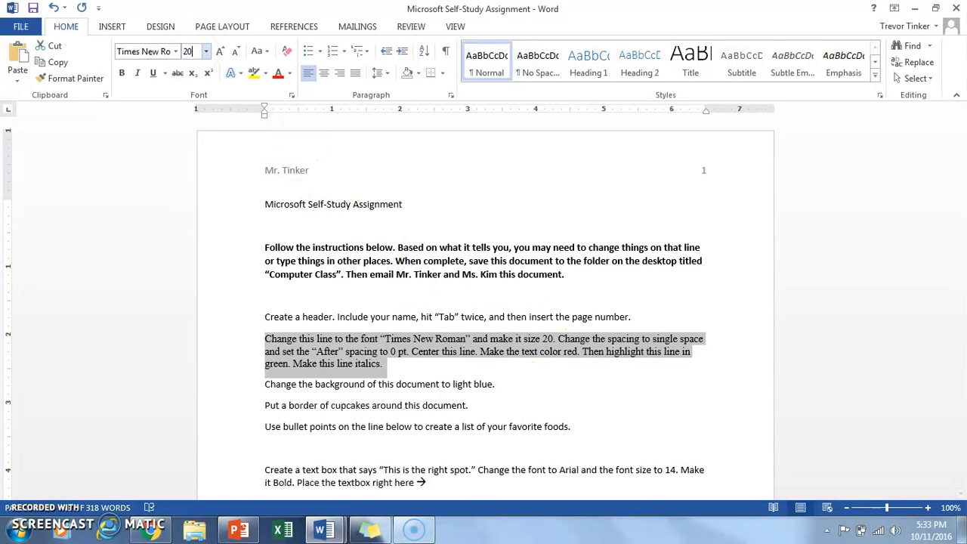
{"action": "type", "text": "20"}
{"action": "key", "text": "Return"}
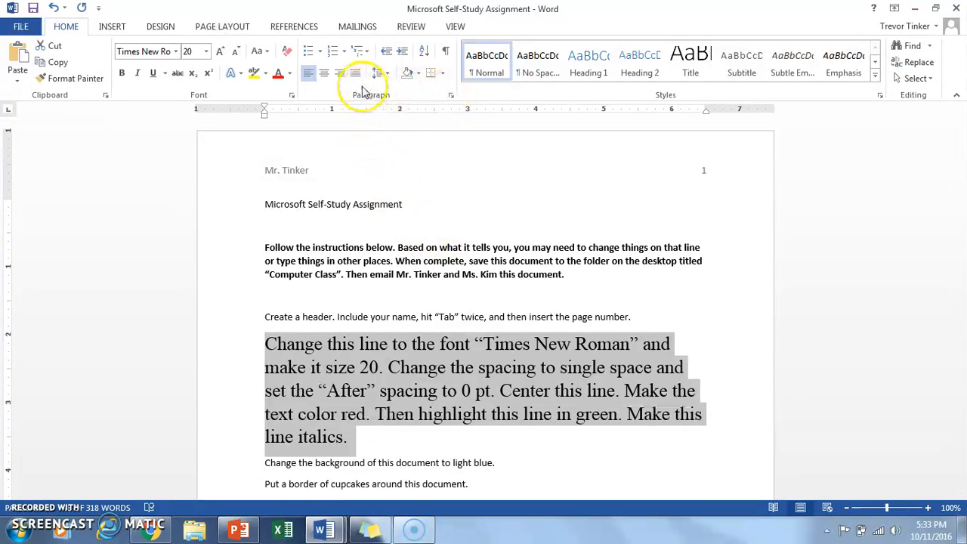
Set the selected paragraph's line spacing to Single and its After spacing to 0 pt.
{"action": "left_click", "coordinate": [452, 95]}
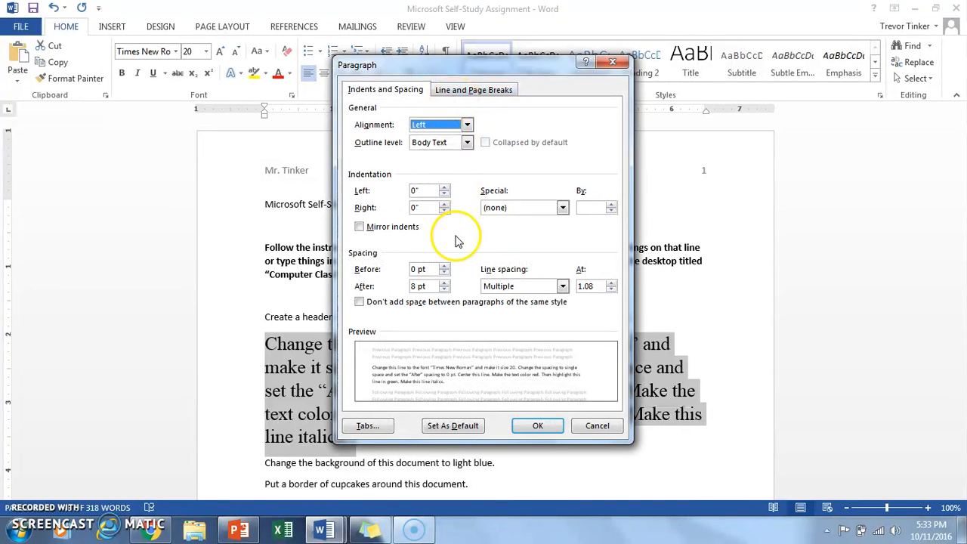
{"action": "left_click", "coordinate": [527, 291]}
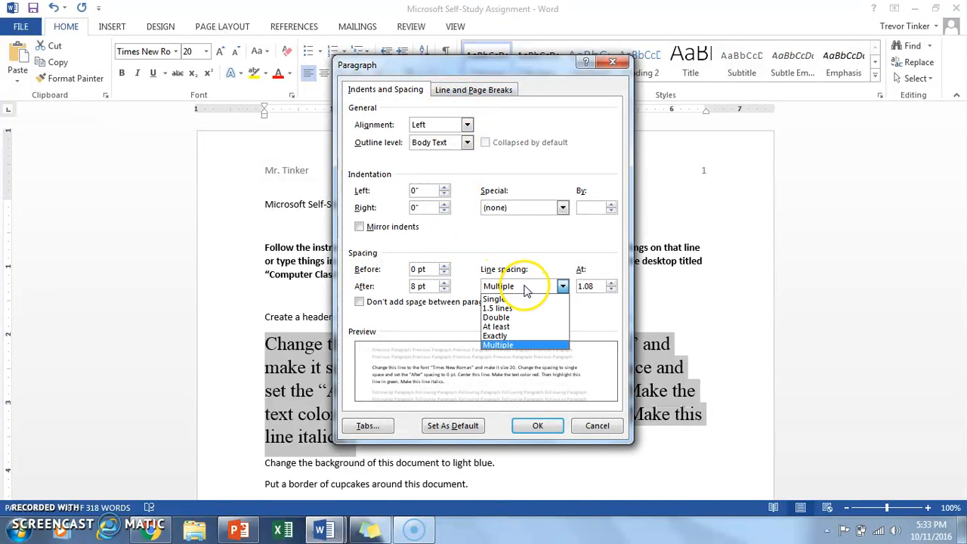
{"action": "left_click", "coordinate": [526, 303]}
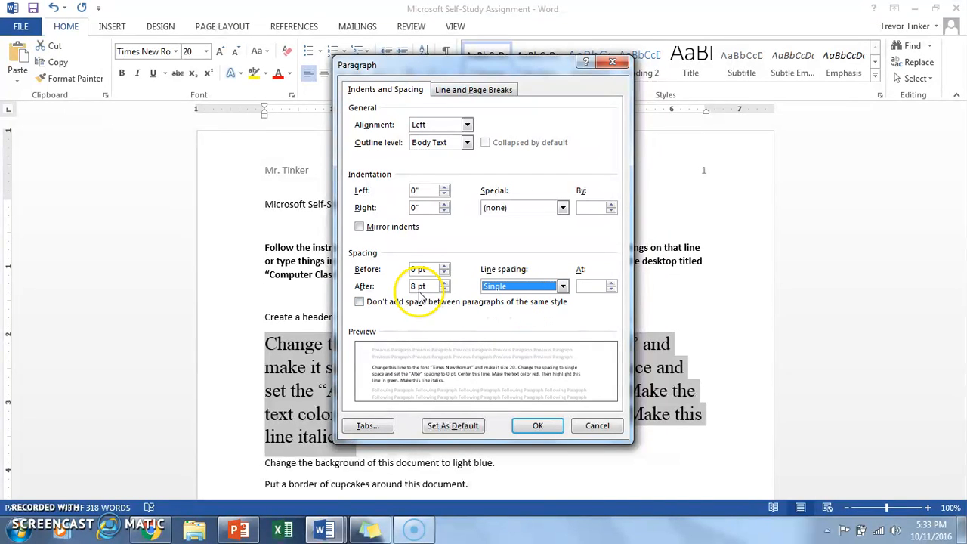
{"action": "left_click", "coordinate": [444, 288]}
{"action": "left_click", "coordinate": [445, 288]}
{"action": "left_click", "coordinate": [445, 290]}
{"action": "left_click", "coordinate": [445, 290]}
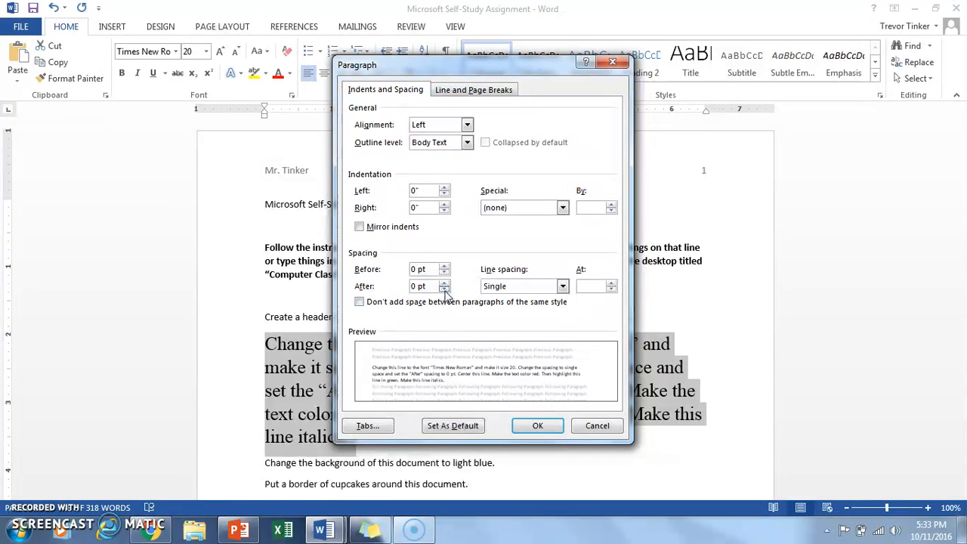
{"action": "left_click", "coordinate": [537, 426]}
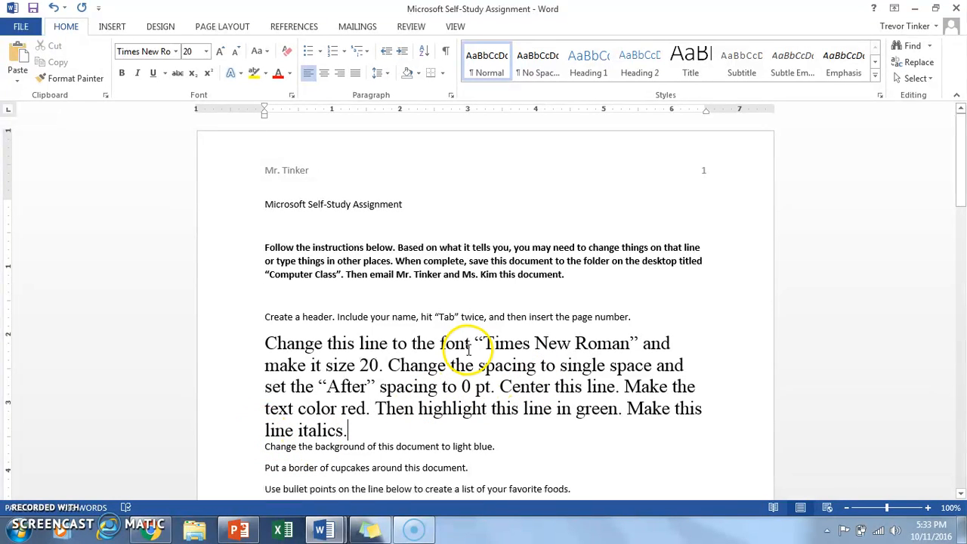
Center the Times New Roman paragraph and make its text red.
{"action": "left_click_drag", "start_coordinate": [247, 350], "coordinate": [257, 438]}
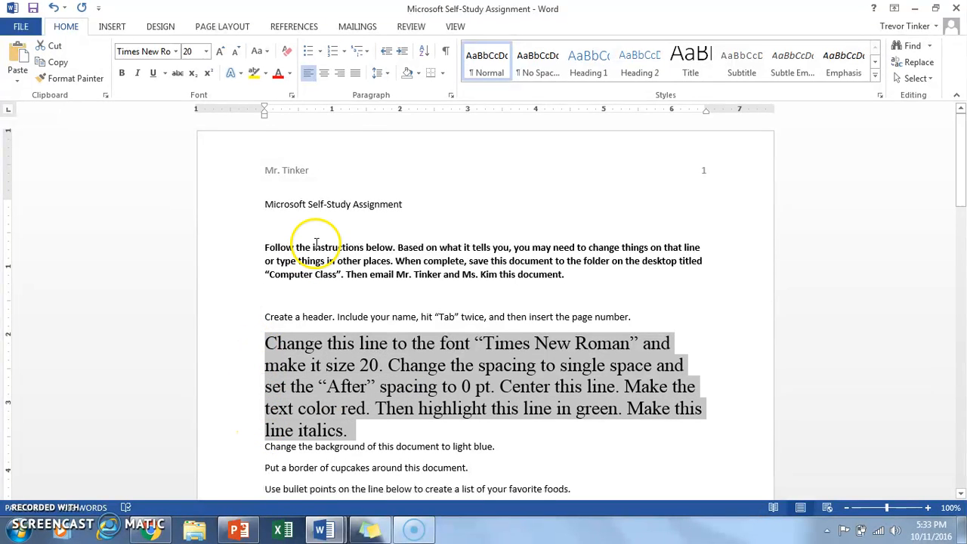
{"action": "left_click", "coordinate": [324, 74]}
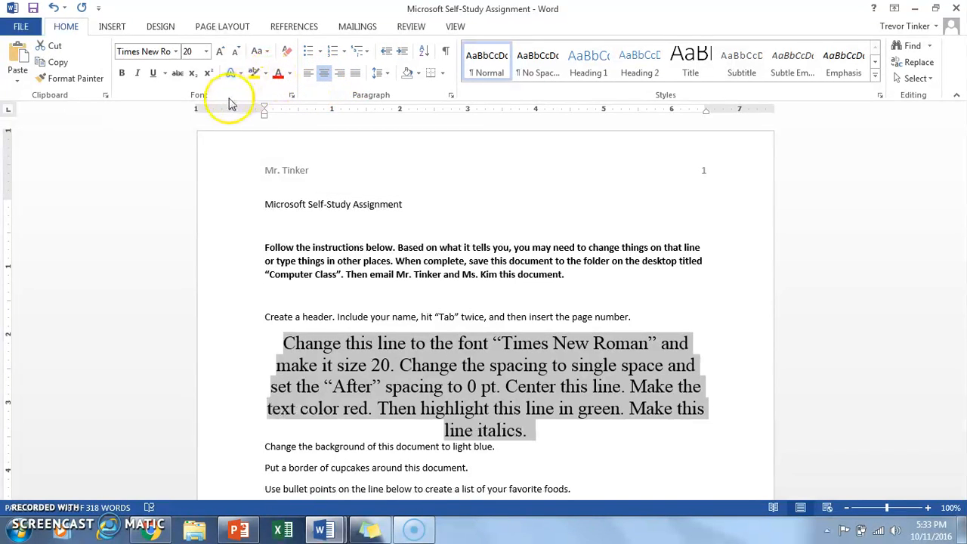
{"action": "left_click", "coordinate": [278, 74]}
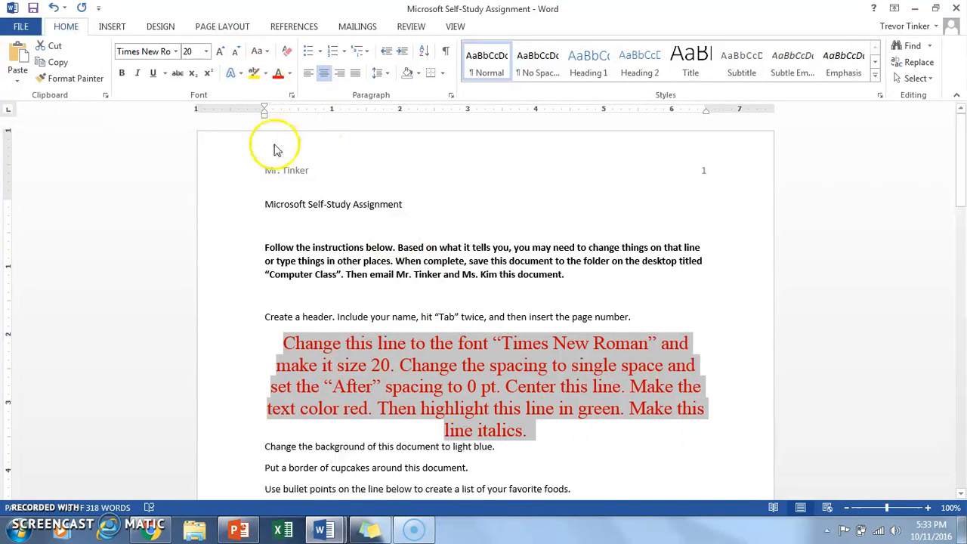
Highlight the red paragraph in bright green and make it italic.
{"action": "left_click", "coordinate": [265, 74]}
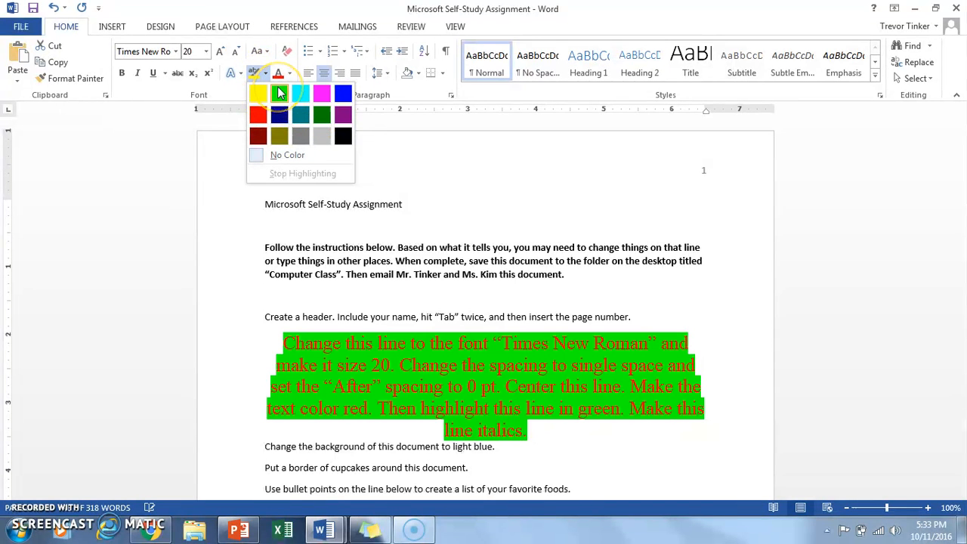
{"action": "left_click", "coordinate": [279, 92]}
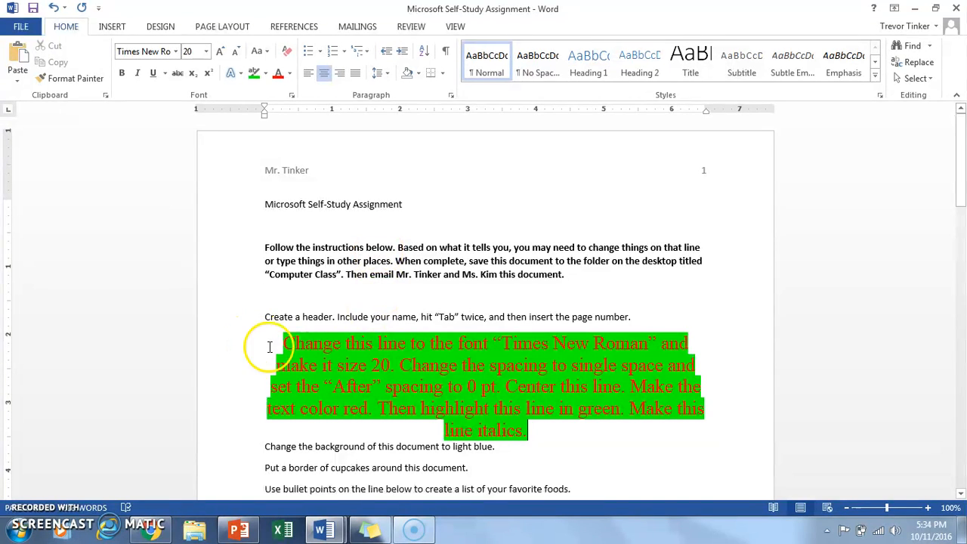
{"action": "left_click_drag", "start_coordinate": [283, 344], "coordinate": [530, 431]}
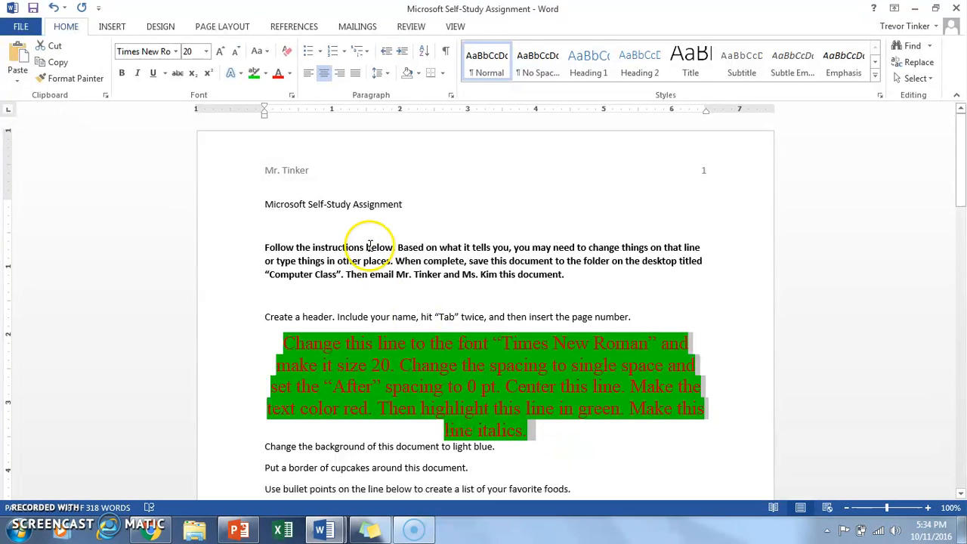
{"action": "left_click", "coordinate": [138, 75]}
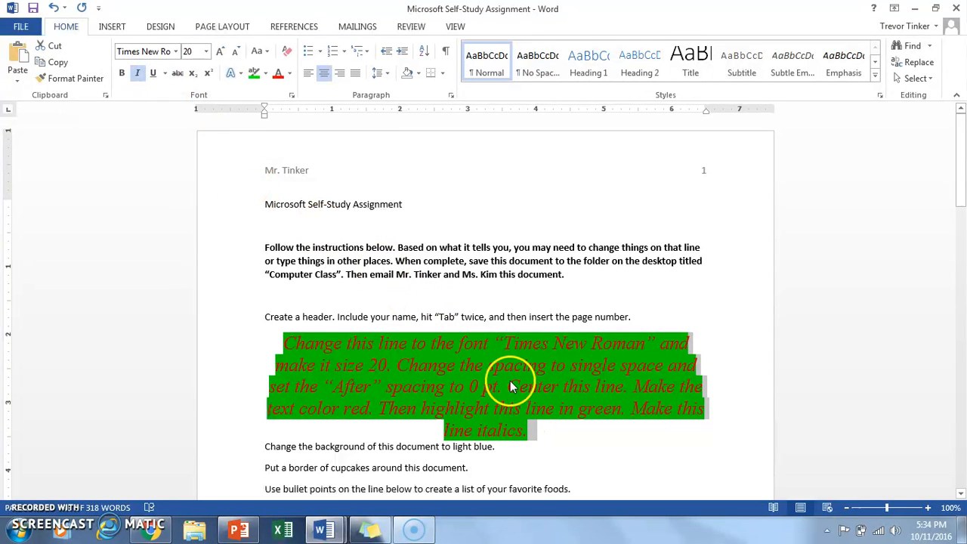
Change the document's page background color to light blue.
{"action": "left_click", "coordinate": [352, 447]}
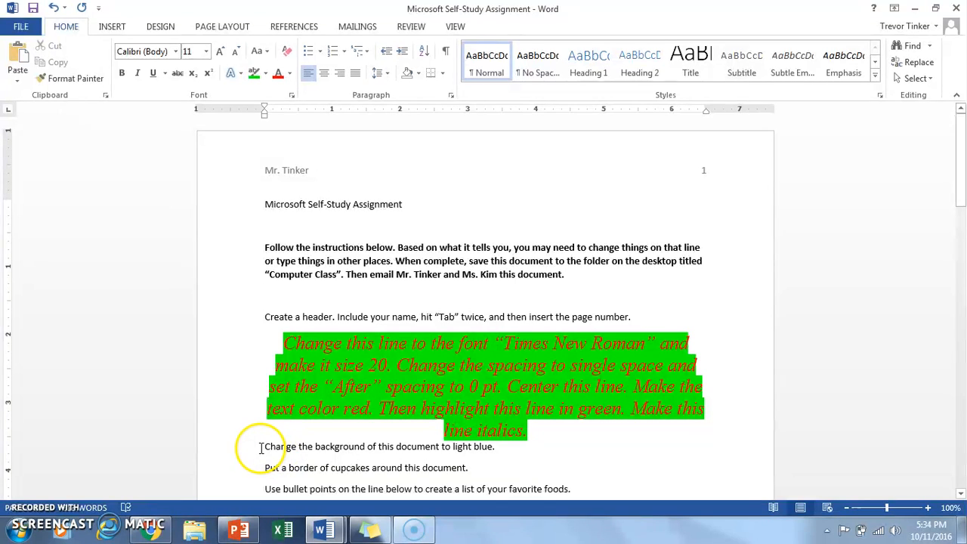
{"action": "left_click_drag", "start_coordinate": [315, 447], "coordinate": [492, 448]}
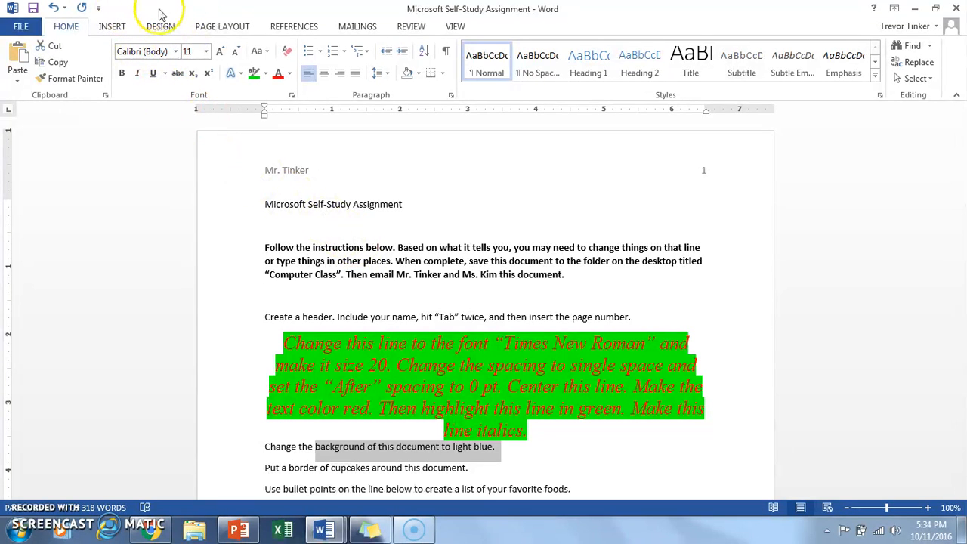
{"action": "left_click", "coordinate": [160, 27]}
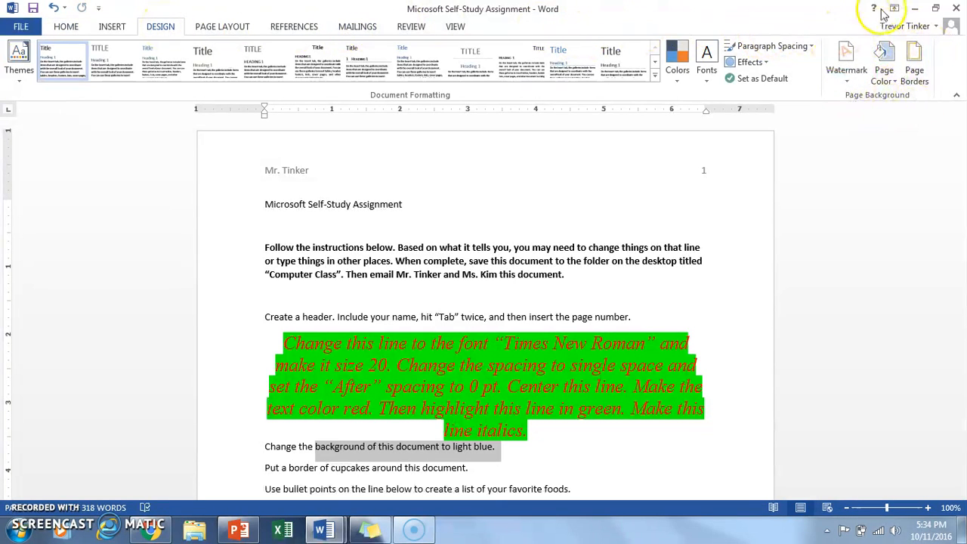
{"action": "left_click", "coordinate": [883, 75]}
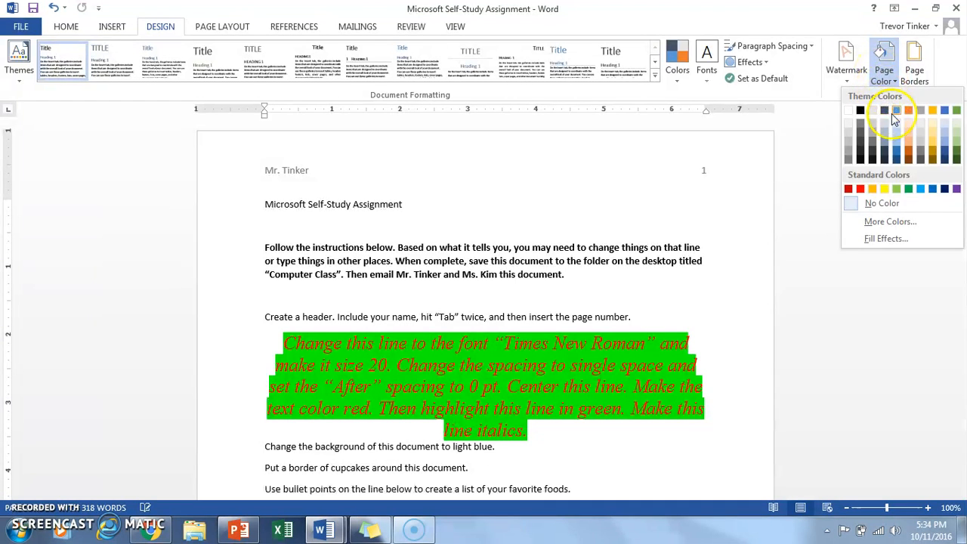
{"action": "left_click", "coordinate": [898, 136]}
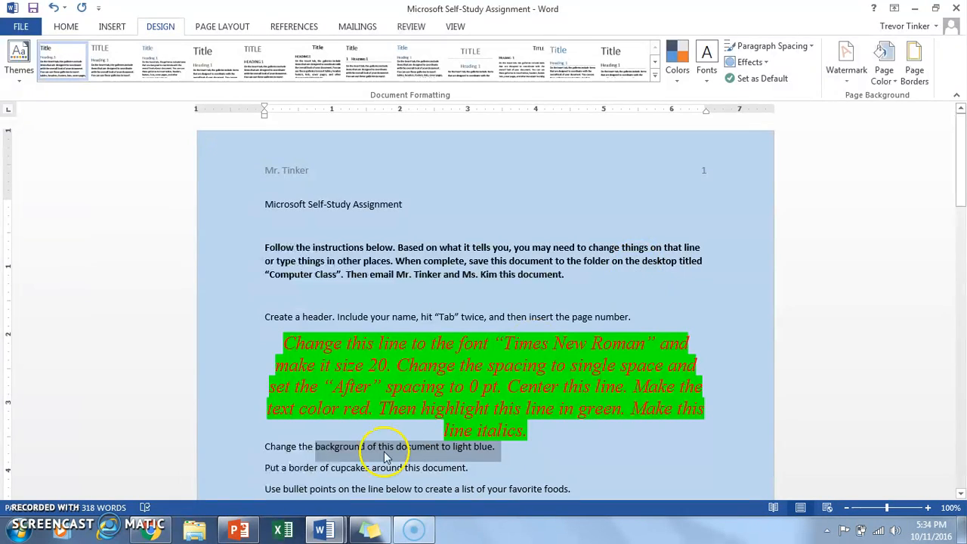
Add a page border of cupcake art around the whole document.
{"action": "left_click_drag", "start_coordinate": [266, 469], "coordinate": [476, 468]}
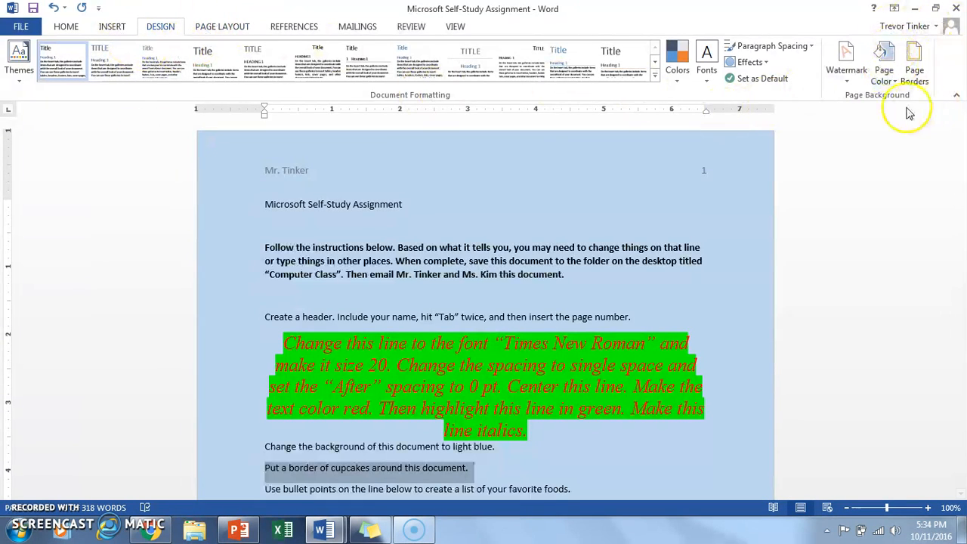
{"action": "left_click", "coordinate": [915, 72]}
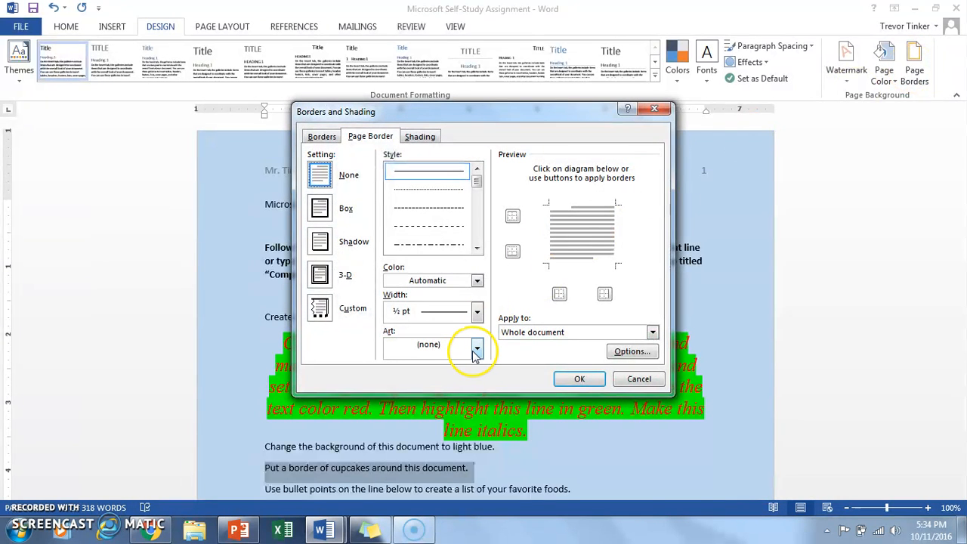
{"action": "left_click", "coordinate": [476, 348]}
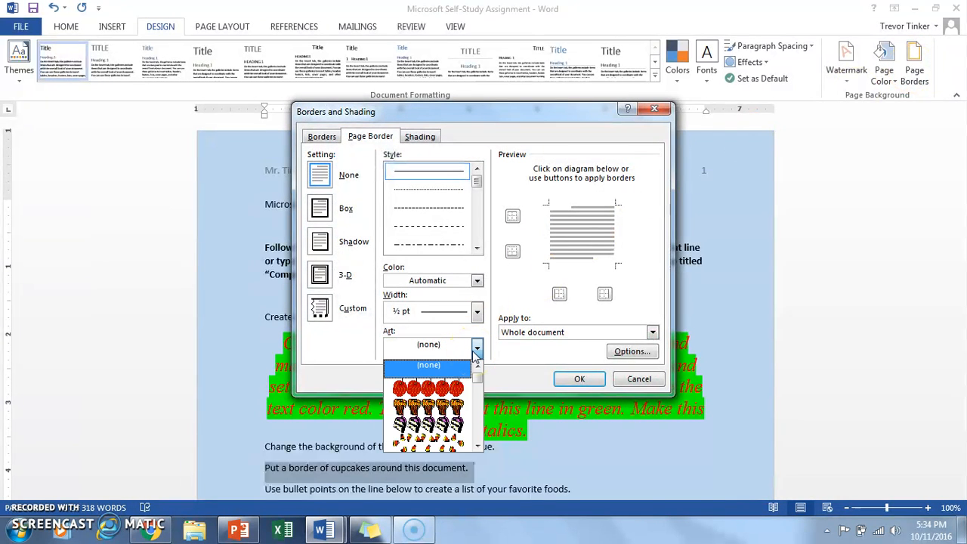
{"action": "left_click", "coordinate": [458, 390]}
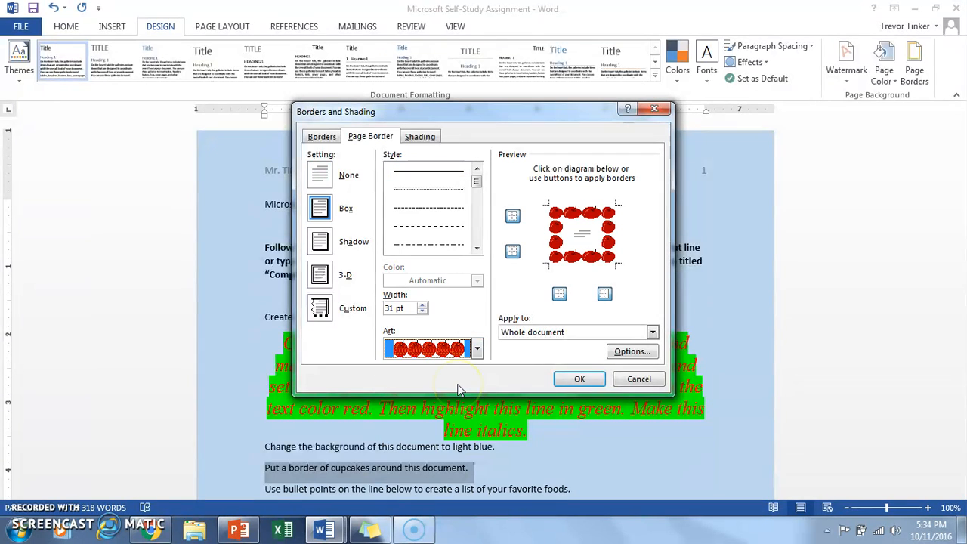
{"action": "left_click", "coordinate": [476, 349]}
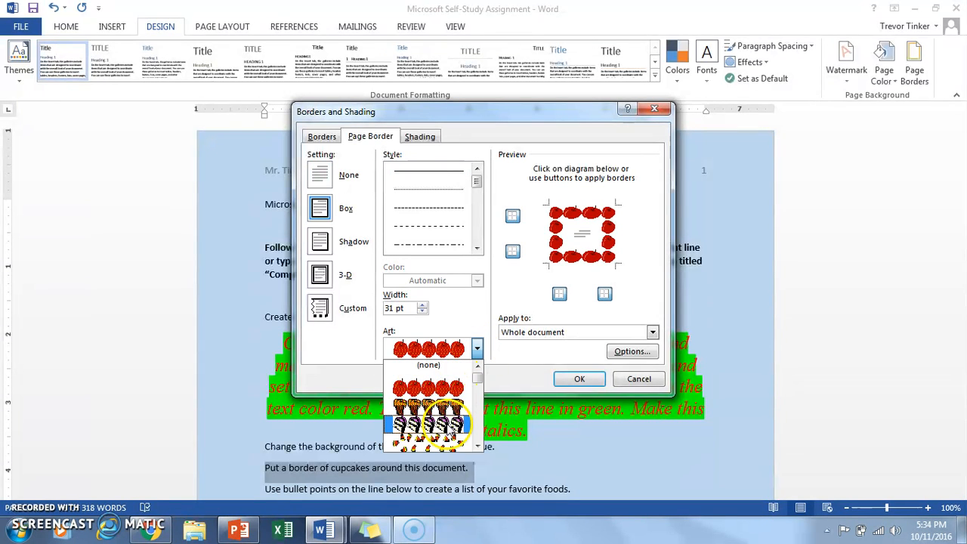
{"action": "left_click", "coordinate": [446, 426]}
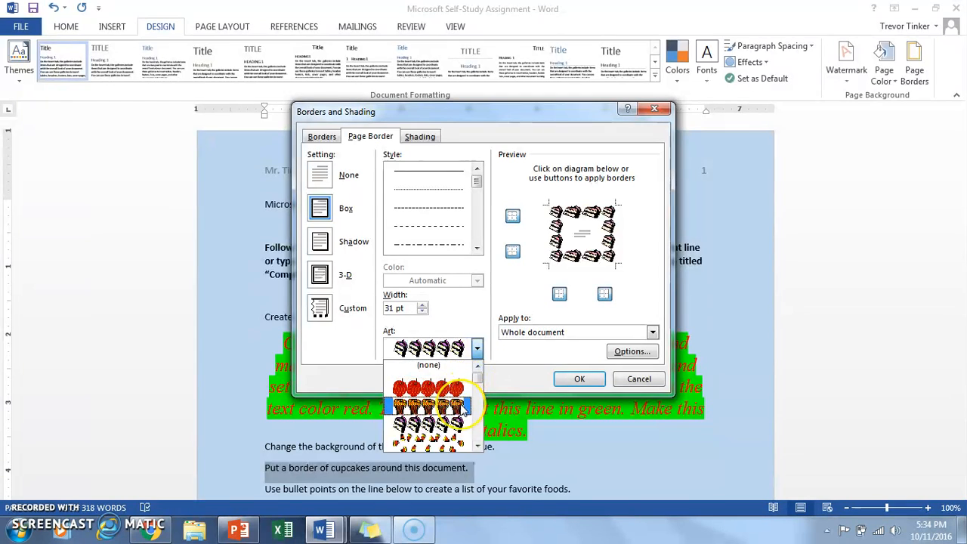
{"action": "left_click", "coordinate": [457, 406]}
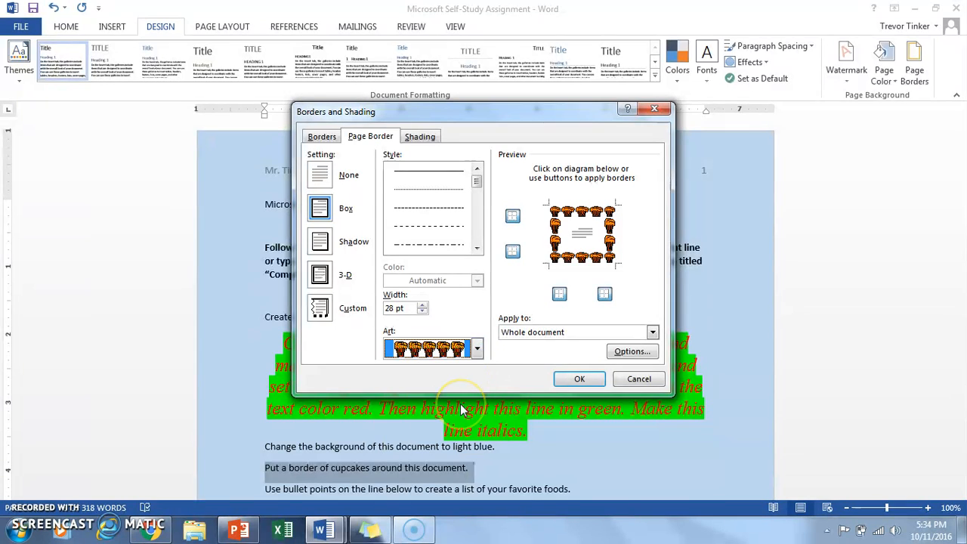
{"action": "left_click", "coordinate": [580, 380]}
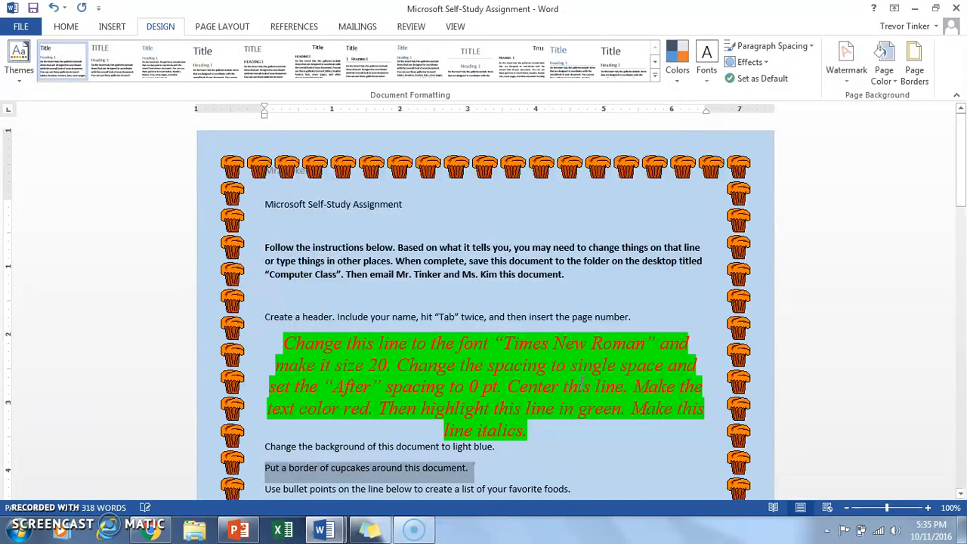
Start a bulleted list on the blank line below the favorite foods instruction with Ice cream, Cake, Cereal and Steak.
{"action": "scroll", "coordinate": [595, 307], "scroll_direction": "down", "scroll_amount": 3}
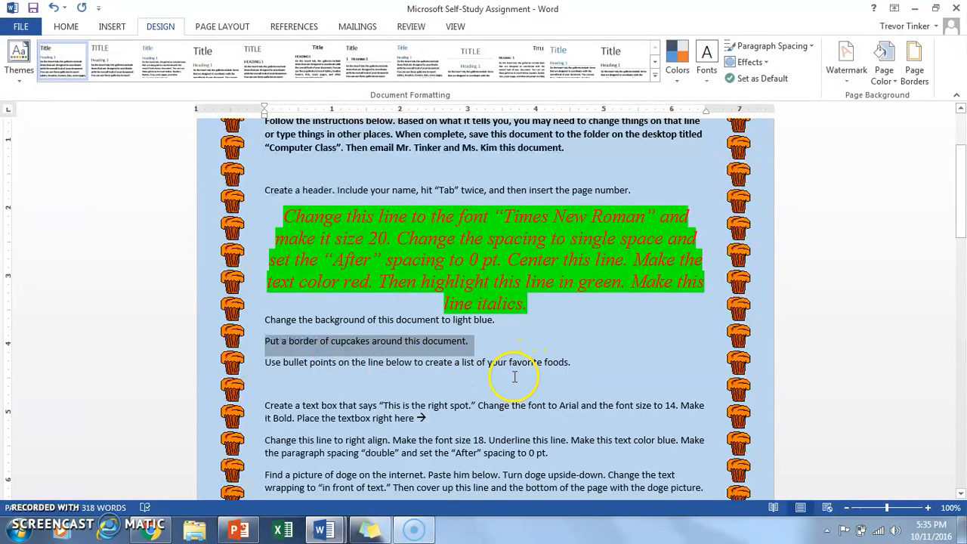
{"action": "left_click", "coordinate": [495, 381]}
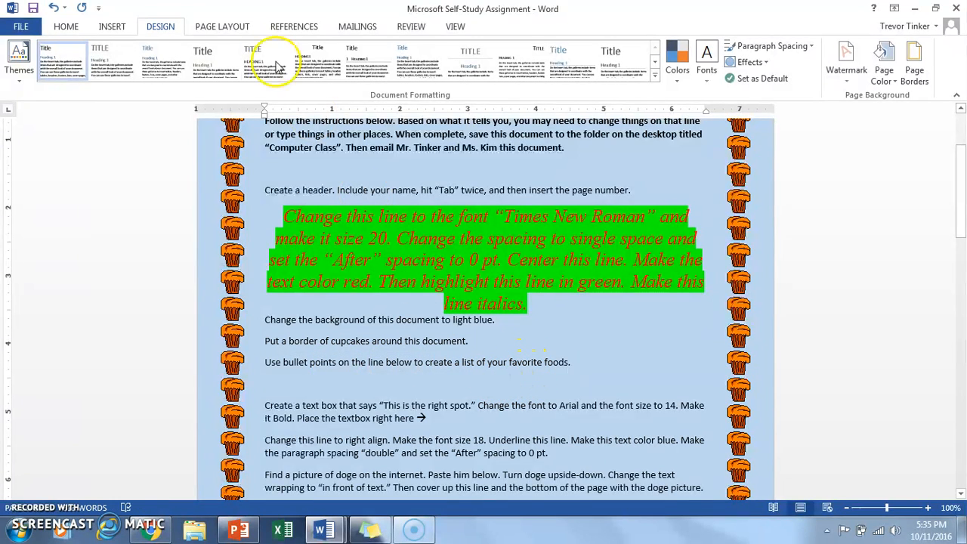
{"action": "left_click", "coordinate": [67, 29]}
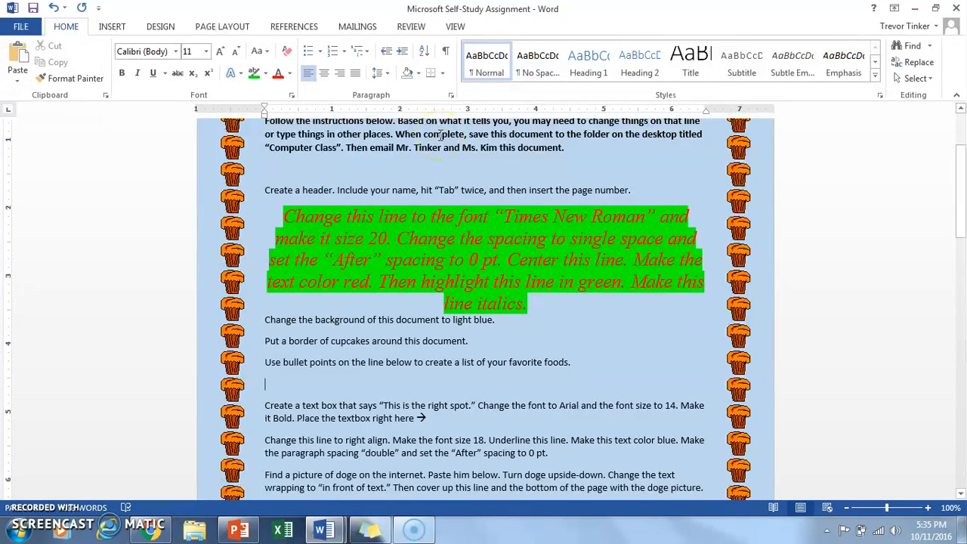
{"action": "left_click", "coordinate": [309, 53]}
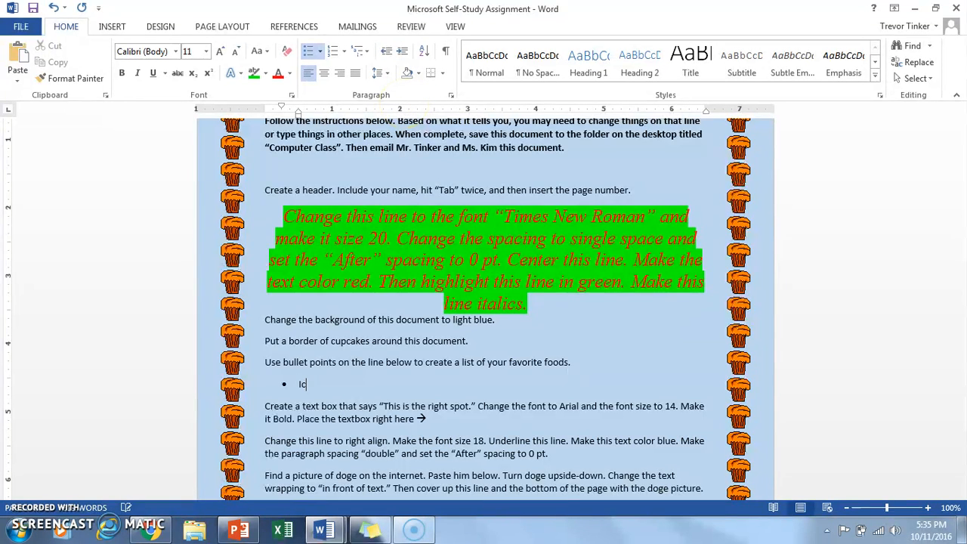
{"action": "type", "text": "Ice cream"}
{"action": "key", "text": "Return"}
{"action": "type", "text": "cake"}
{"action": "key", "text": "Return"}
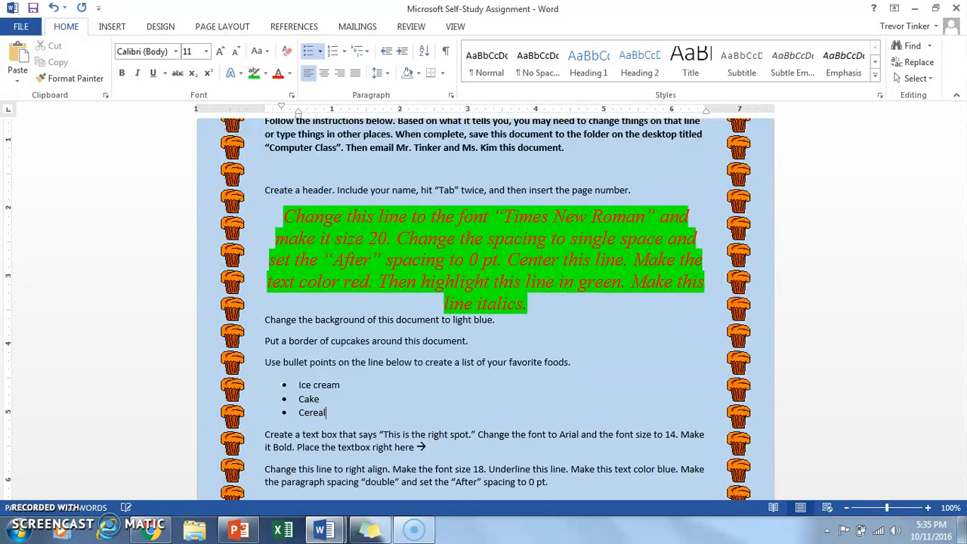
{"action": "key", "text": "Return"}
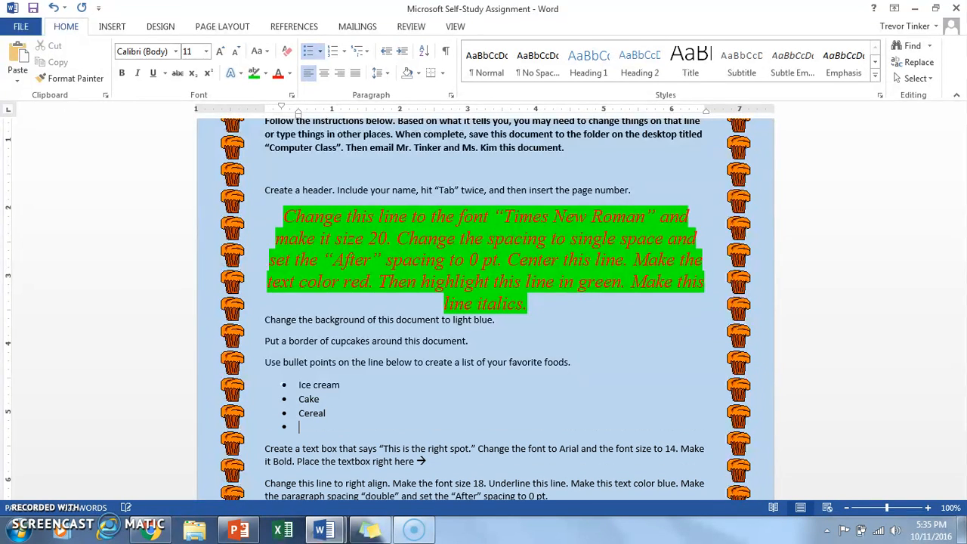
{"action": "type", "text": "Steak"}
{"action": "key", "text": "Return"}
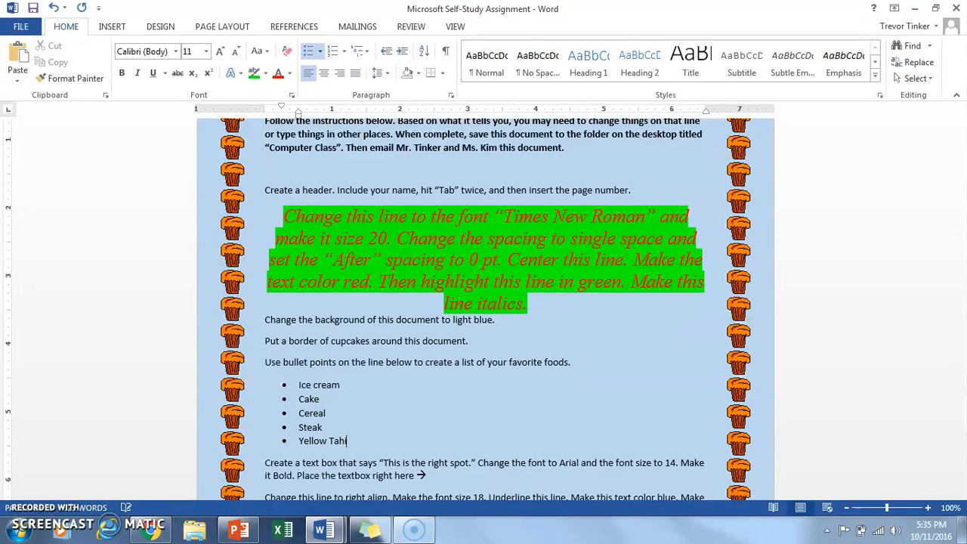
Continue the favorite foods list with the bullets Yellow Thai Curry with Chicken, Rice and Mexican Food.
{"action": "key", "text": "BackSpace"}
{"action": "key", "text": "BackSpace"}
{"action": "type", "text": "cken"}
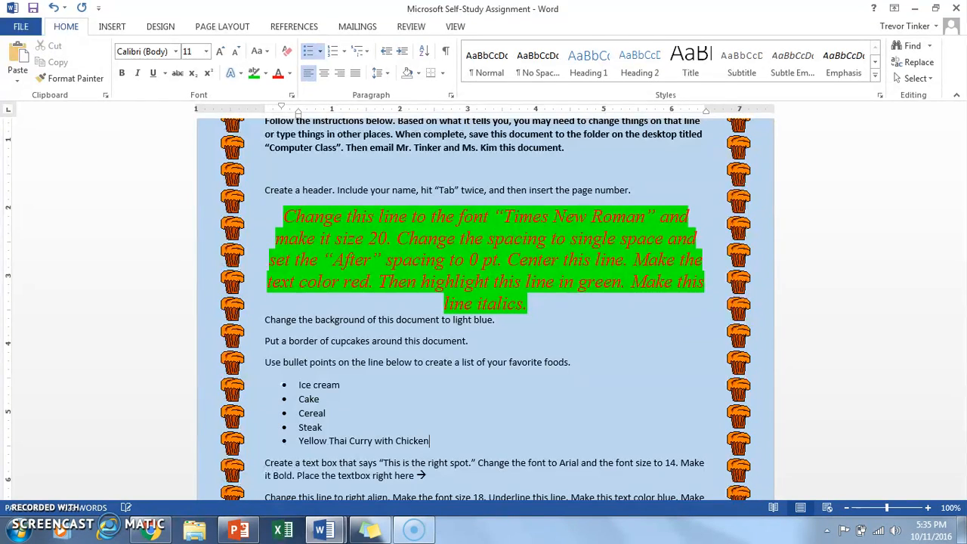
{"action": "key", "text": "Return"}
{"action": "type", "text": "Rice"}
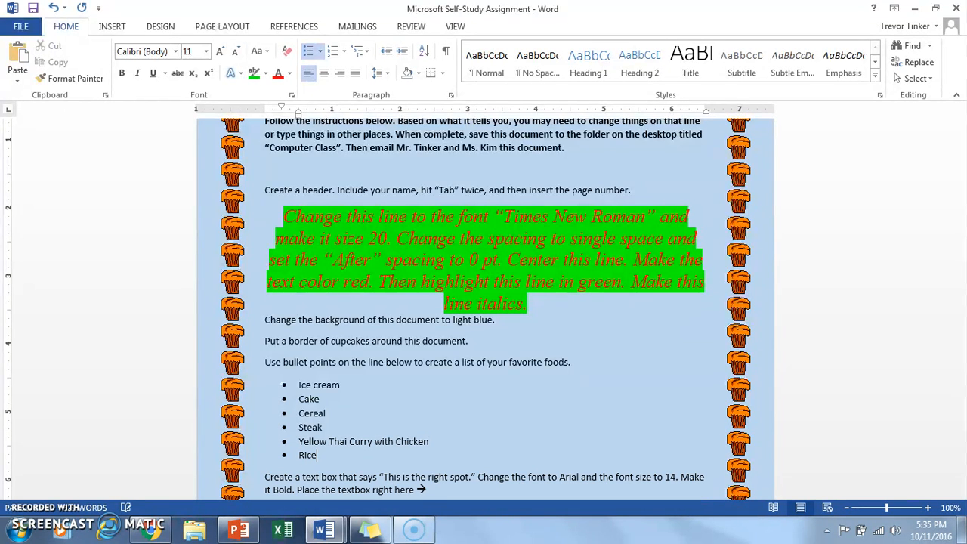
{"action": "key", "text": "Return"}
{"action": "type", "text": "Mexican Food"}
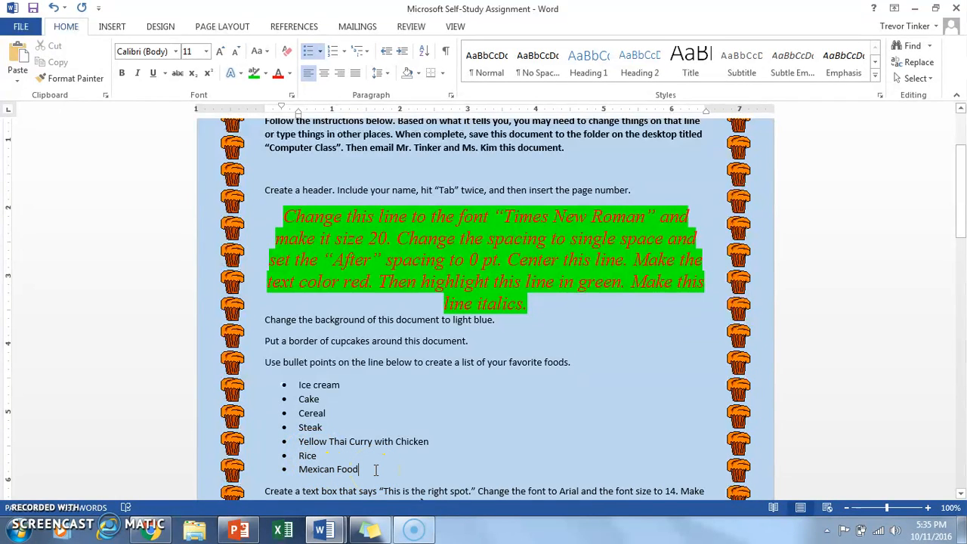
Add the indented sub-bullets Burritos and Tacos under Mexican Food, leaving no empty bullet after them.
{"action": "key", "text": "Return"}
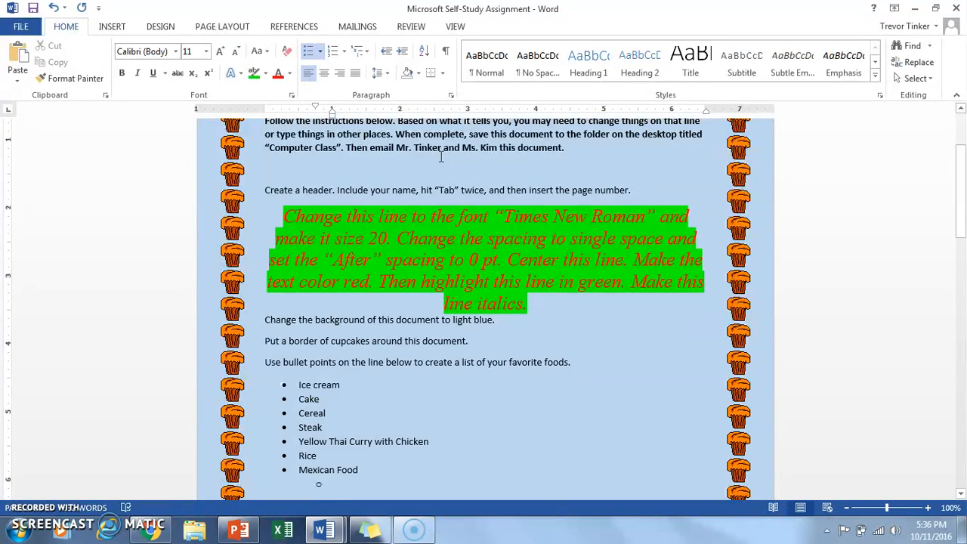
{"action": "type", "text": "urritos"}
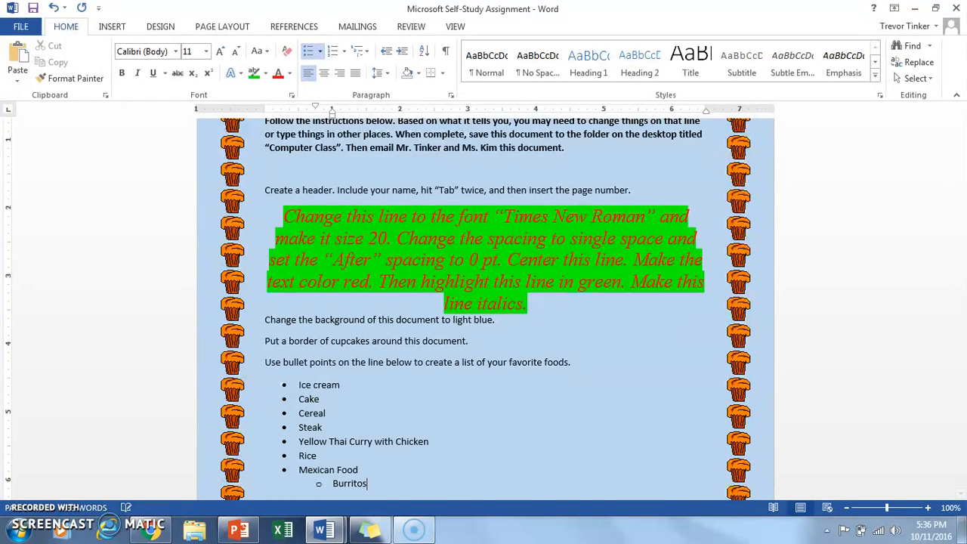
{"action": "key", "text": "Return"}
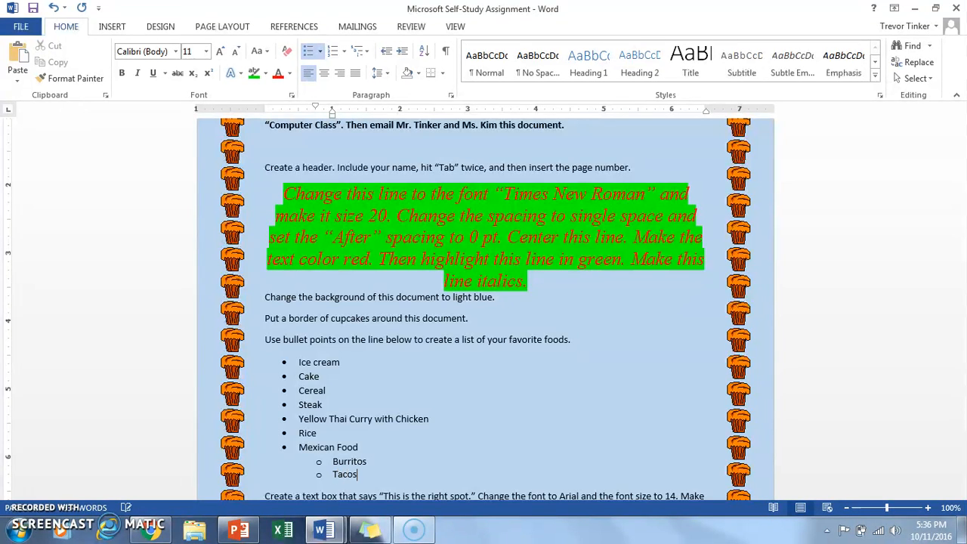
{"action": "type", "text": "Tacos"}
{"action": "key", "text": "Return"}
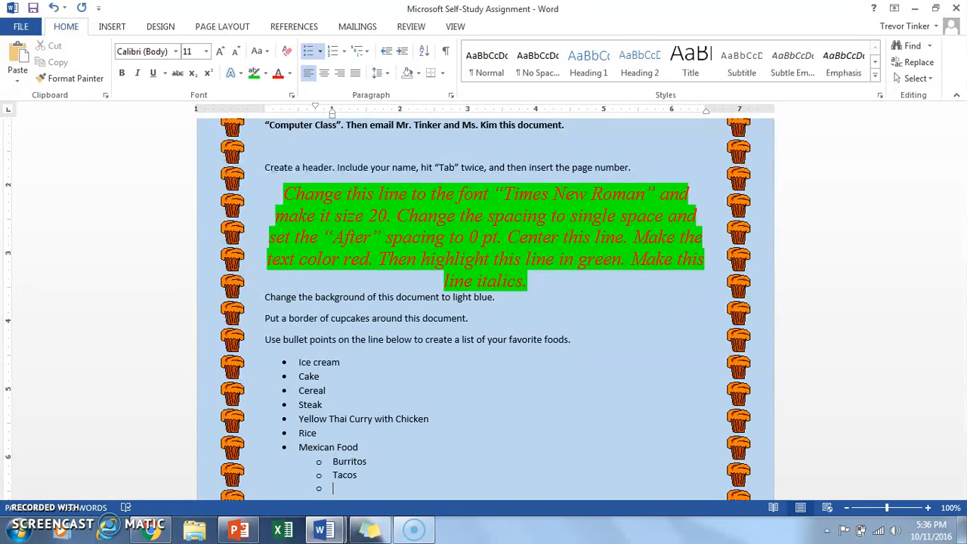
{"action": "key", "text": "BackSpace"}
{"action": "key", "text": "BackSpace"}
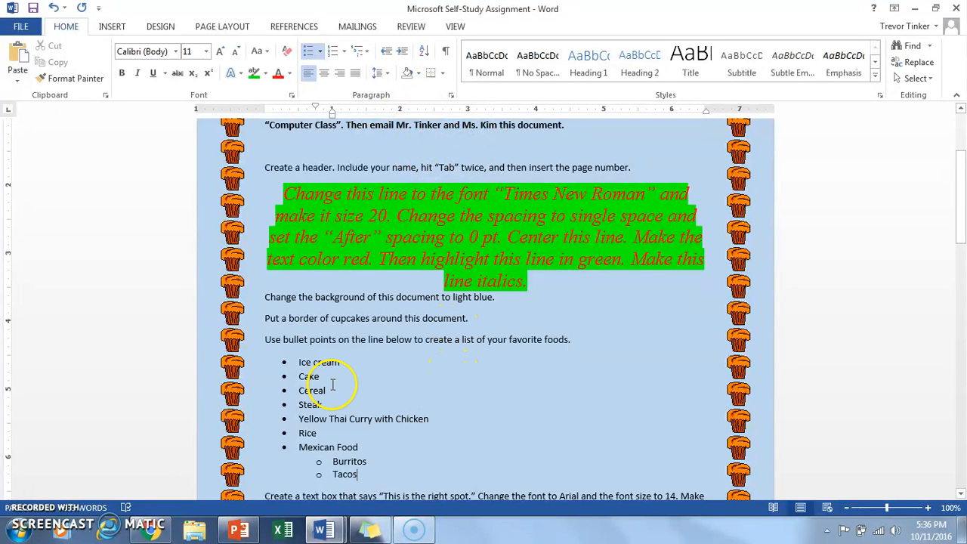
Insert a Simple Text Box and replace its placeholder with "This is the right spot.".
{"action": "scroll", "coordinate": [405, 306], "scroll_direction": "down", "scroll_amount": 4}
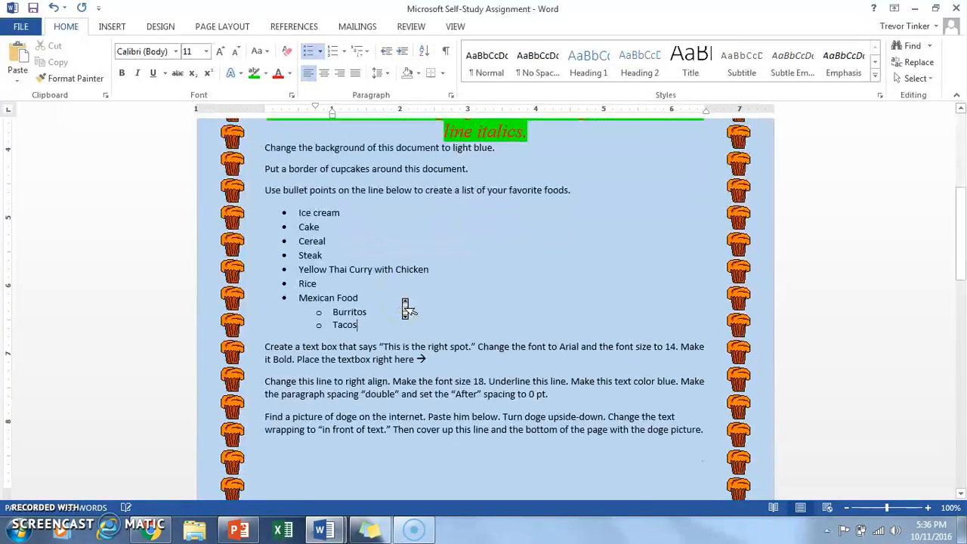
{"action": "scroll", "coordinate": [406, 309], "scroll_direction": "down", "scroll_amount": 2}
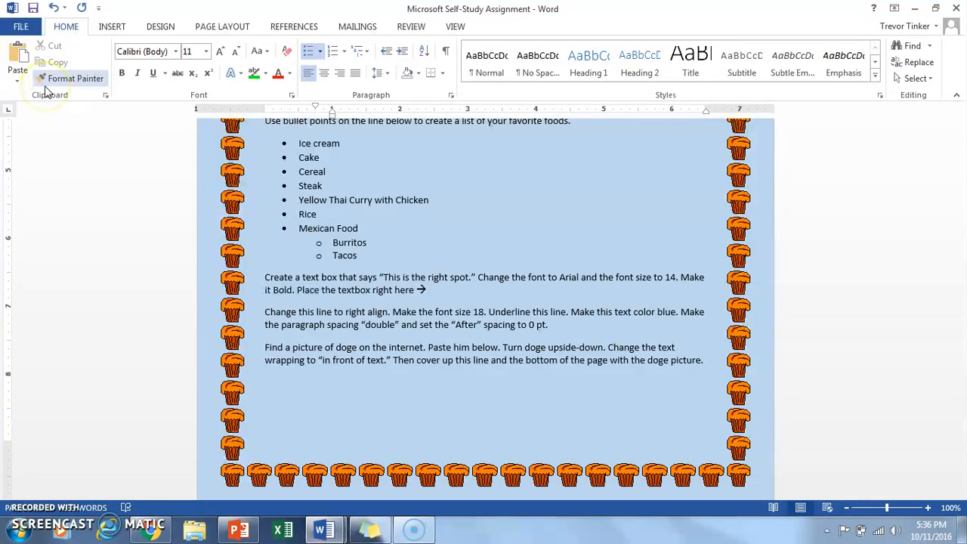
{"action": "left_click", "coordinate": [112, 27]}
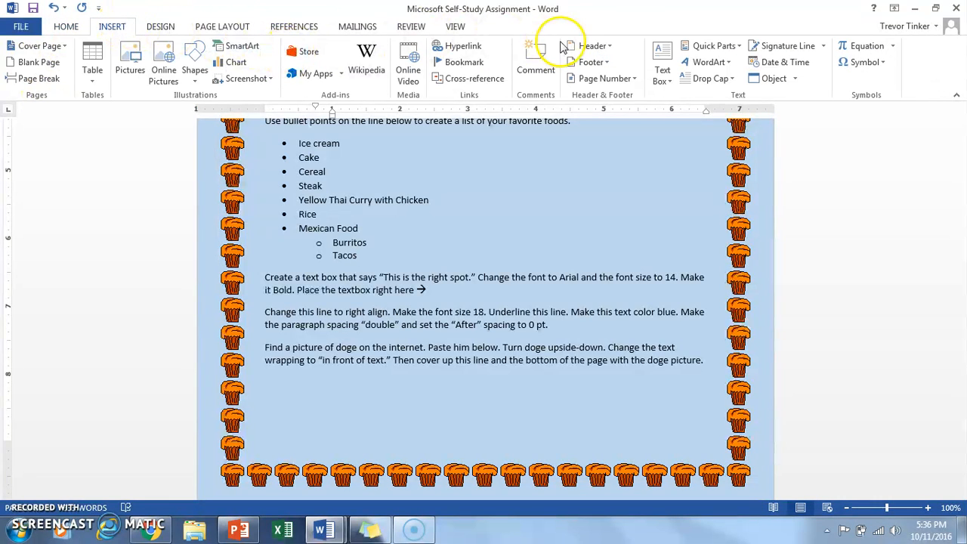
{"action": "left_click", "coordinate": [663, 70]}
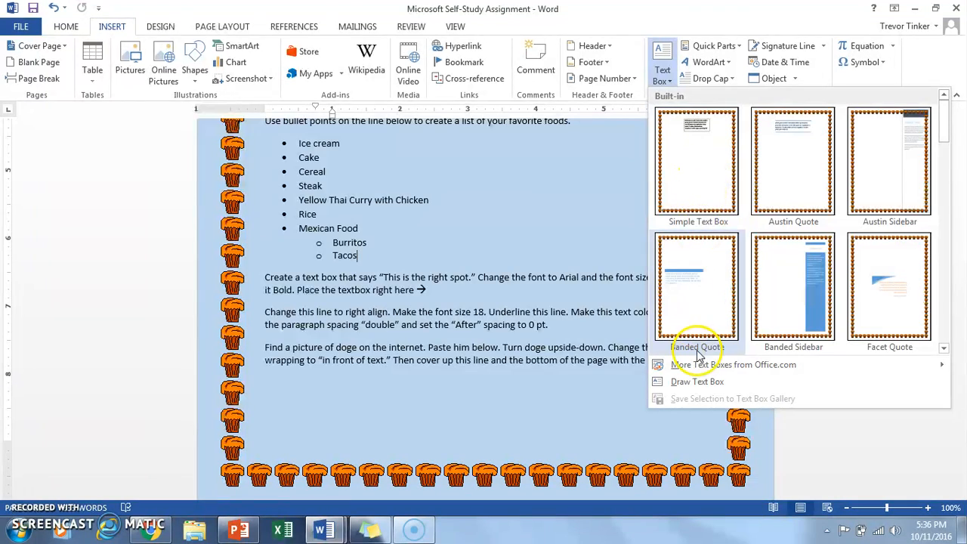
{"action": "left_click", "coordinate": [702, 186]}
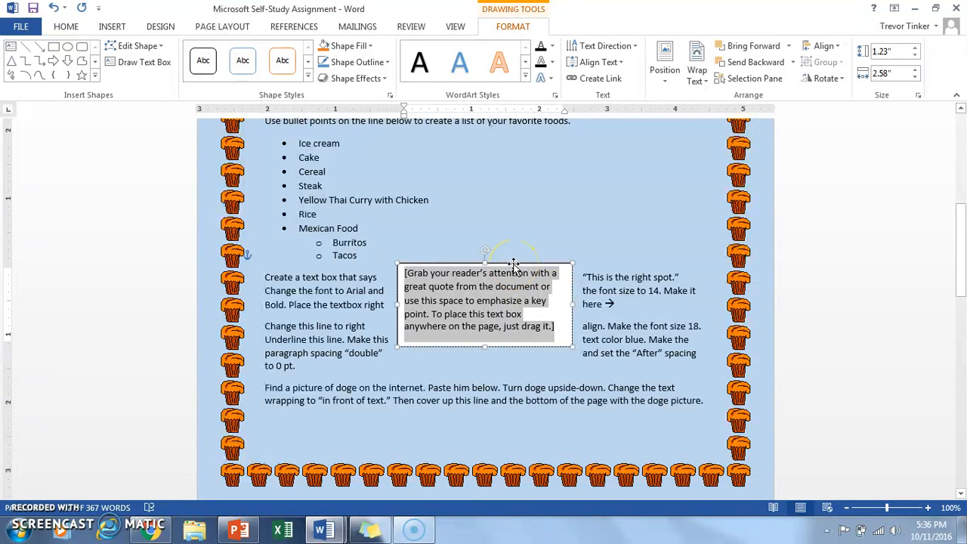
{"action": "type", "text": "Thi"}
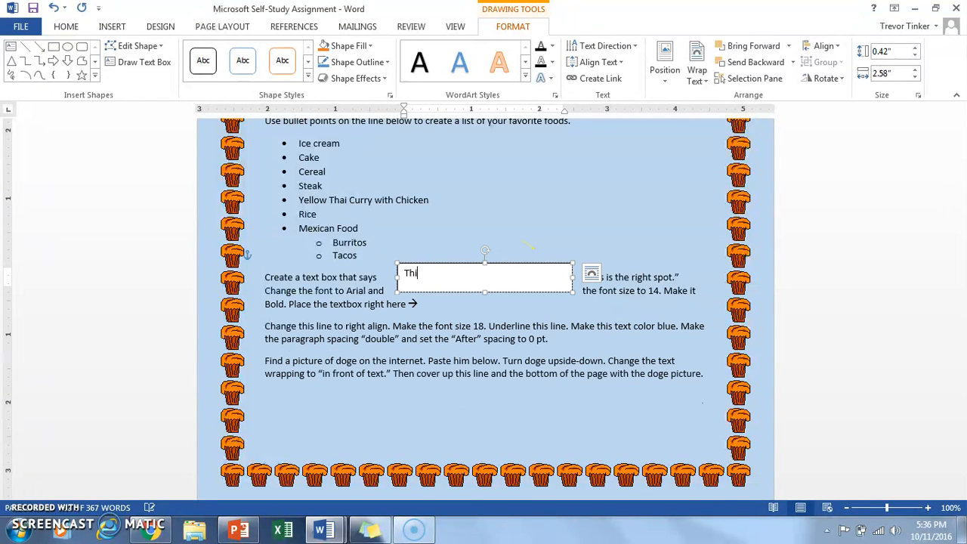
{"action": "type", "text": "s is the right spot."}
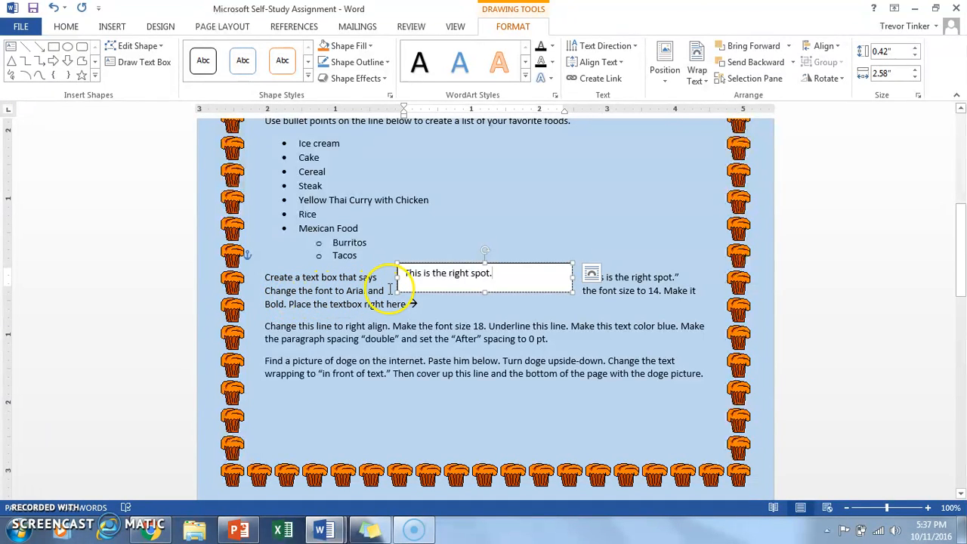
Format the text "This is the right spot." in the text box as bold Arial at size 14.
{"action": "left_click_drag", "start_coordinate": [498, 274], "coordinate": [310, 257]}
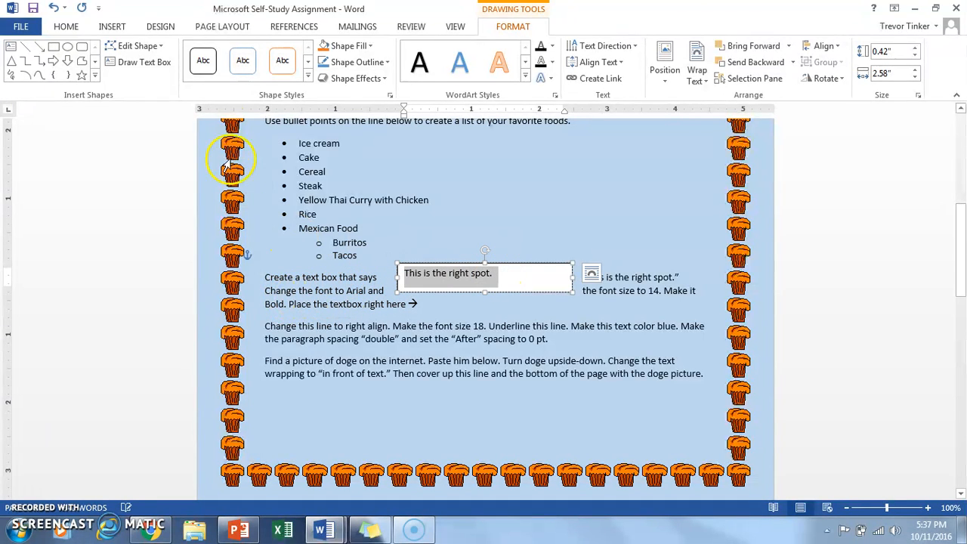
{"action": "left_click", "coordinate": [65, 27]}
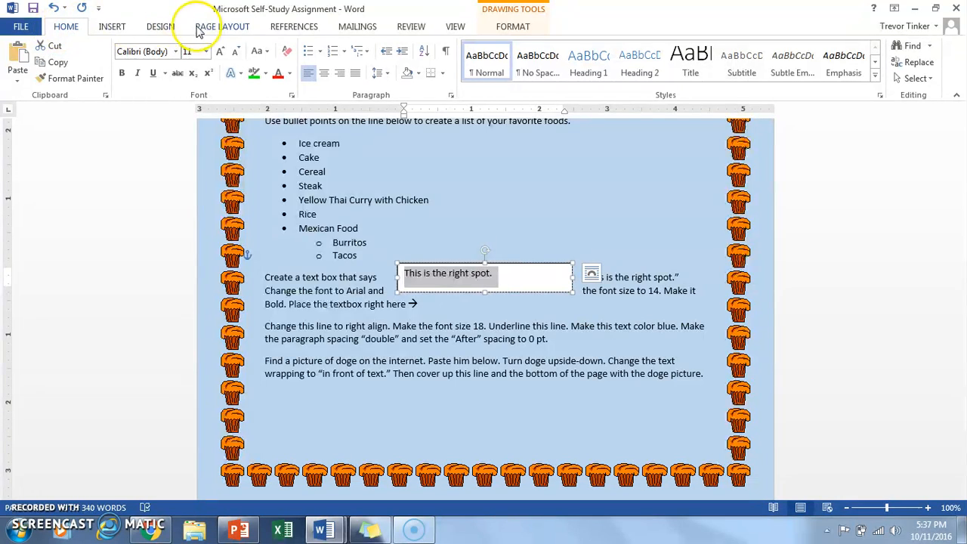
{"action": "left_click", "coordinate": [174, 52]}
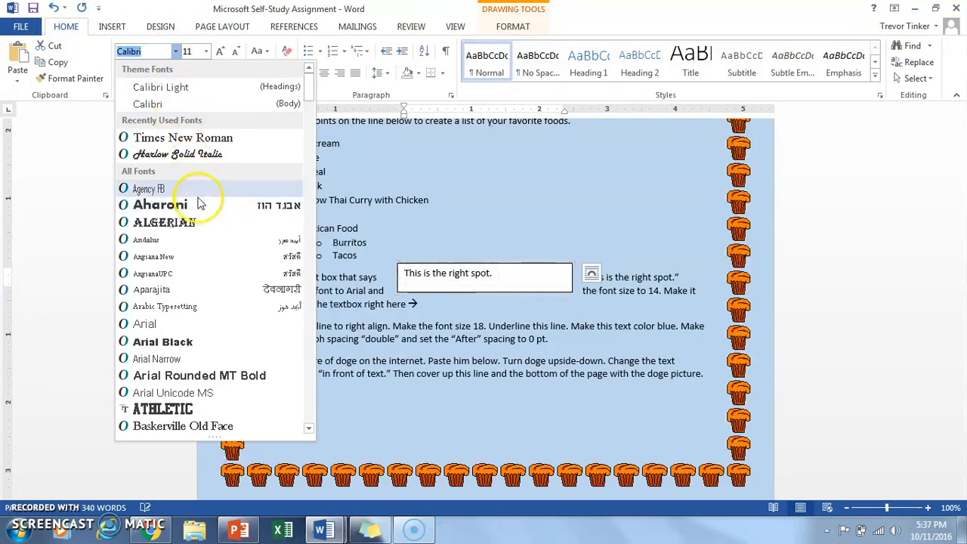
{"action": "left_click", "coordinate": [188, 331]}
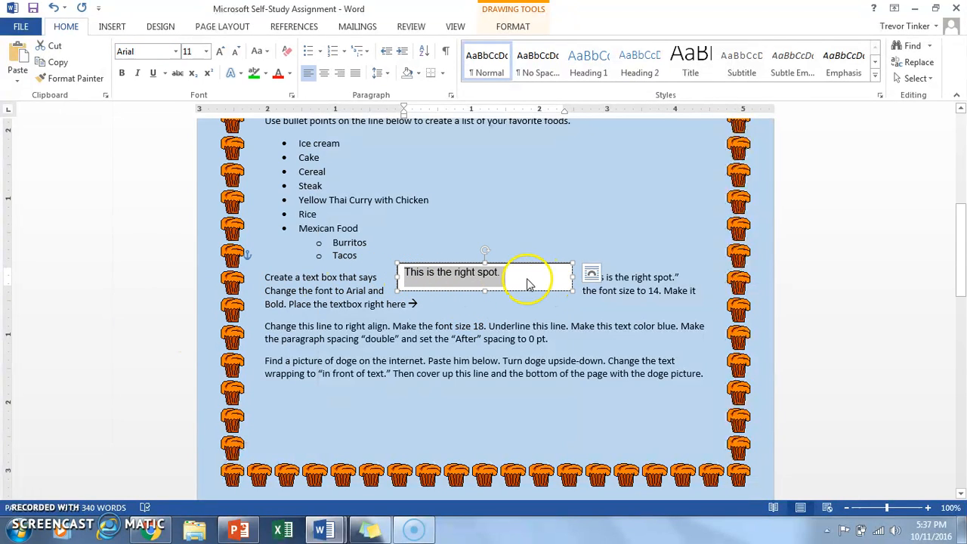
{"action": "left_click", "coordinate": [198, 58]}
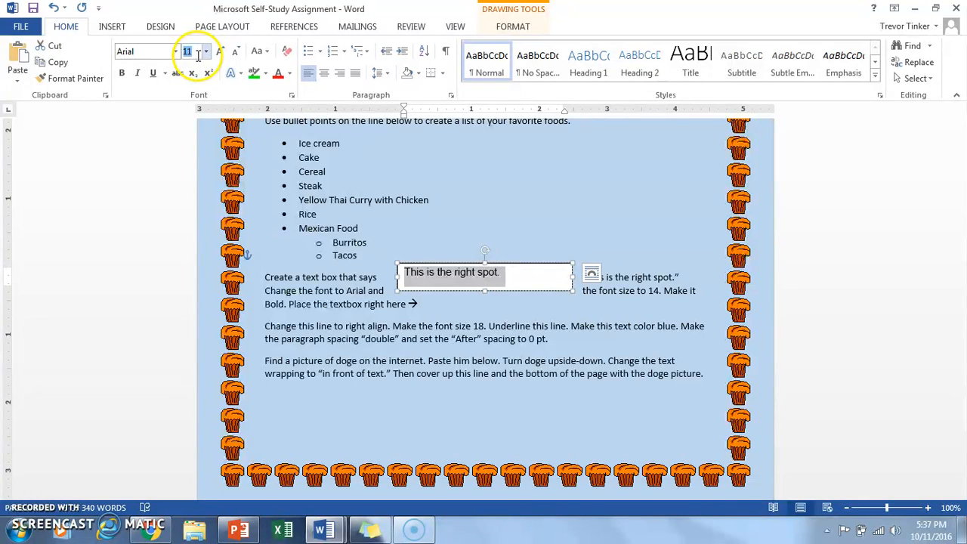
{"action": "type", "text": "14"}
{"action": "key", "text": "Return"}
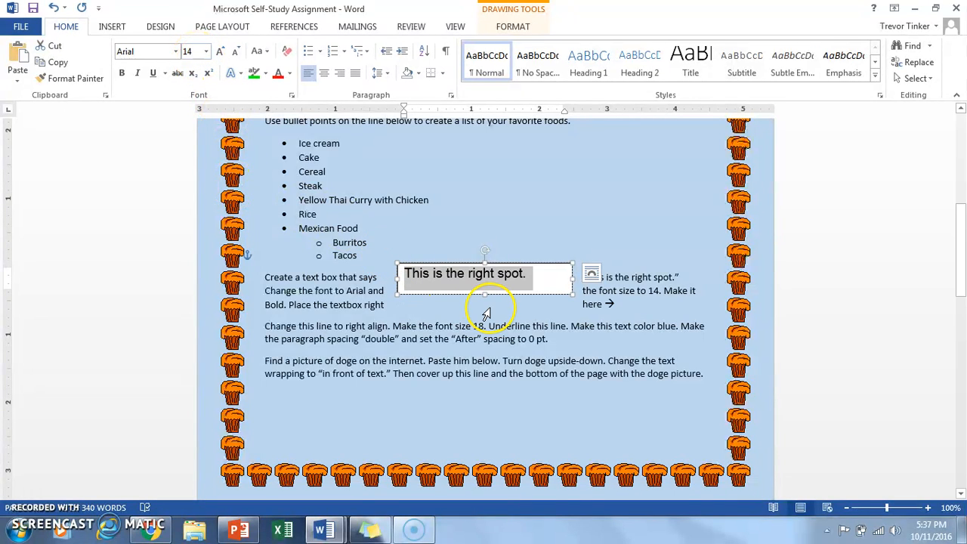
{"action": "left_click", "coordinate": [125, 78]}
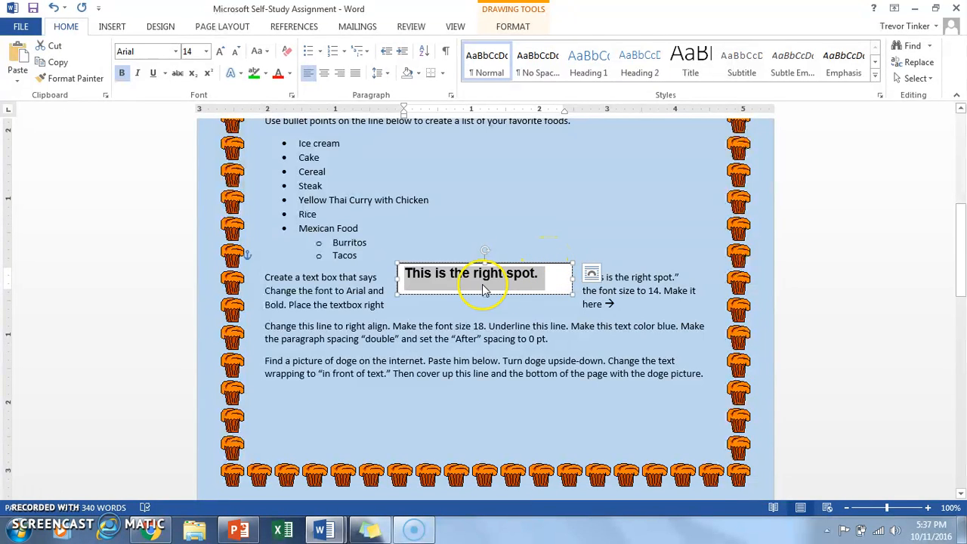
Move the text box beside the arrow after "right here" and insert a blank line before the "Change this line to right align" paragraph.
{"action": "left_click_drag", "start_coordinate": [495, 262], "coordinate": [544, 291]}
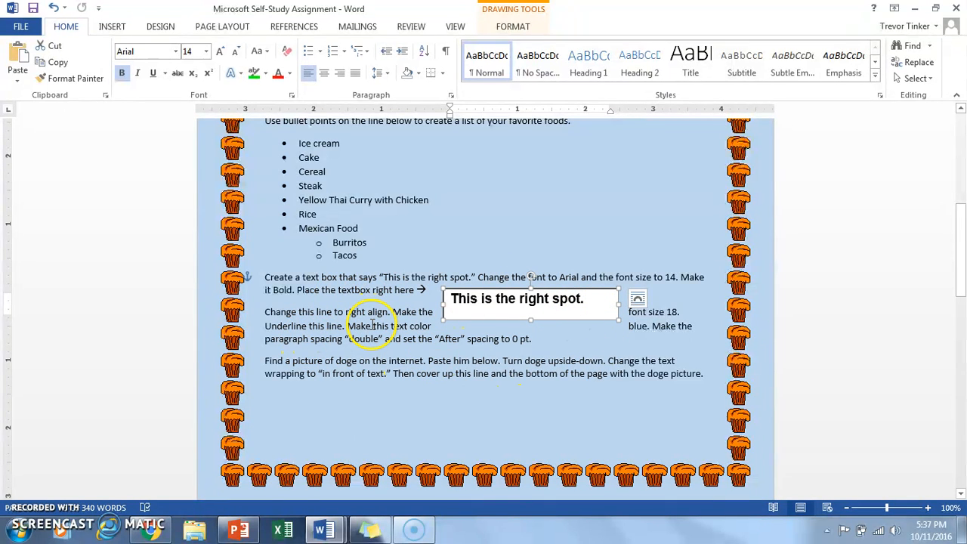
{"action": "left_click", "coordinate": [342, 325]}
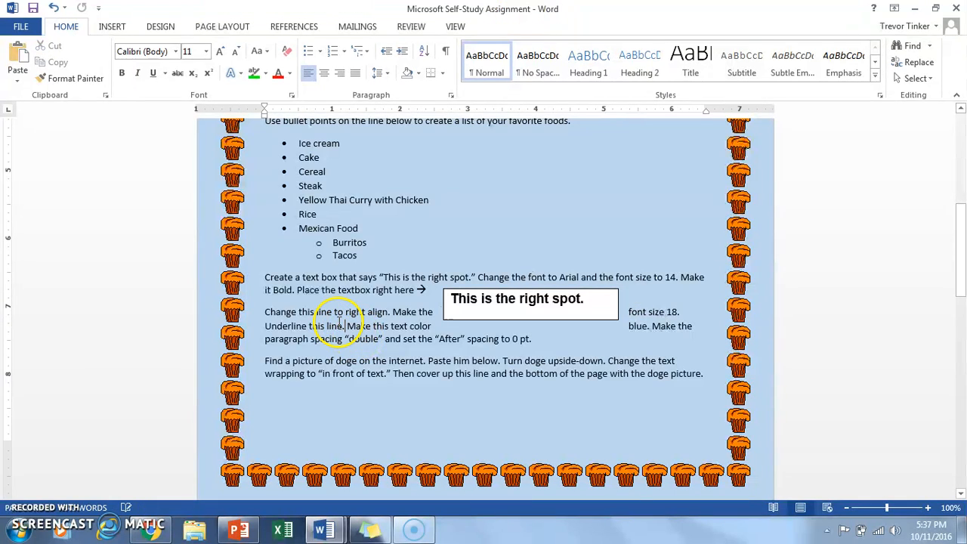
{"action": "left_click", "coordinate": [265, 311]}
{"action": "key", "text": "Return"}
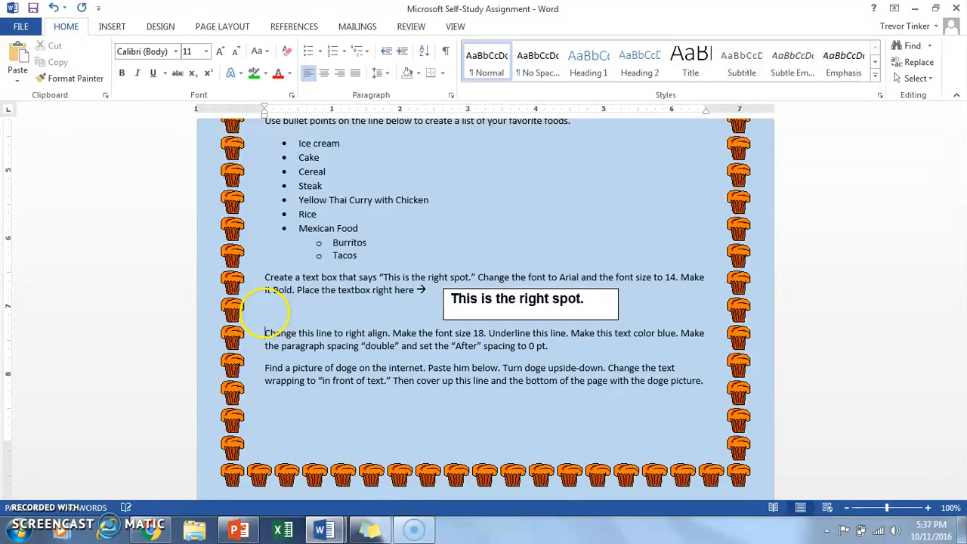
Right-align the "Change this line to right align" paragraph and set its font size to 18.
{"action": "left_click_drag", "start_coordinate": [266, 332], "coordinate": [567, 347]}
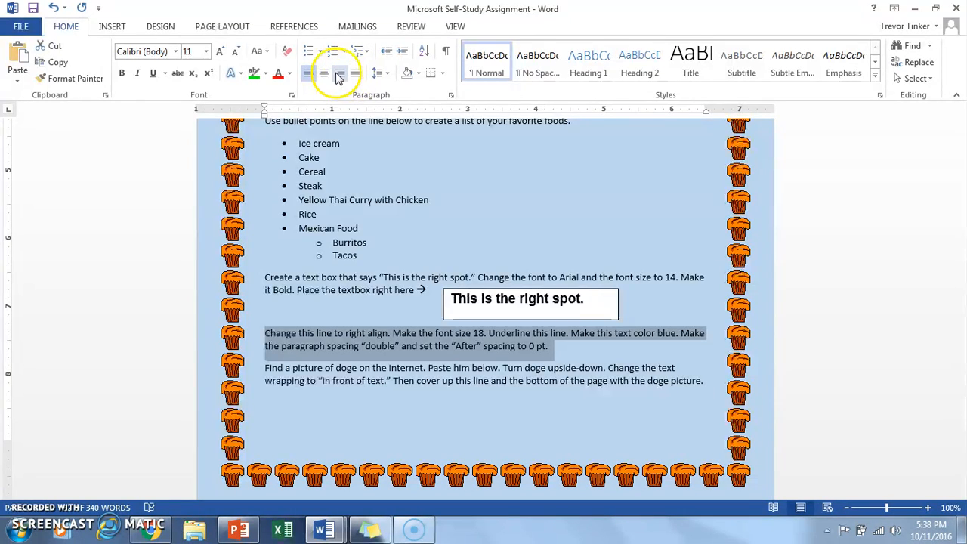
{"action": "left_click", "coordinate": [342, 80]}
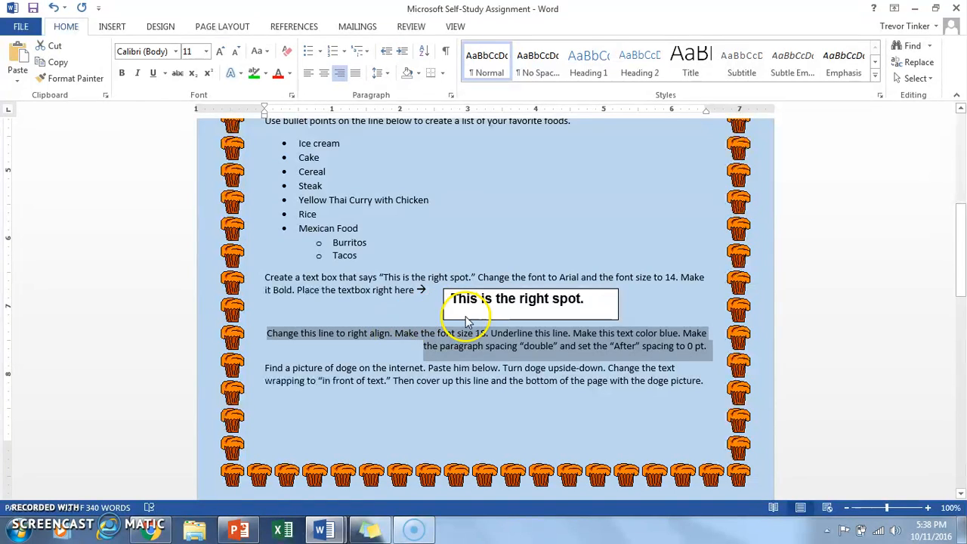
{"action": "left_click", "coordinate": [198, 54]}
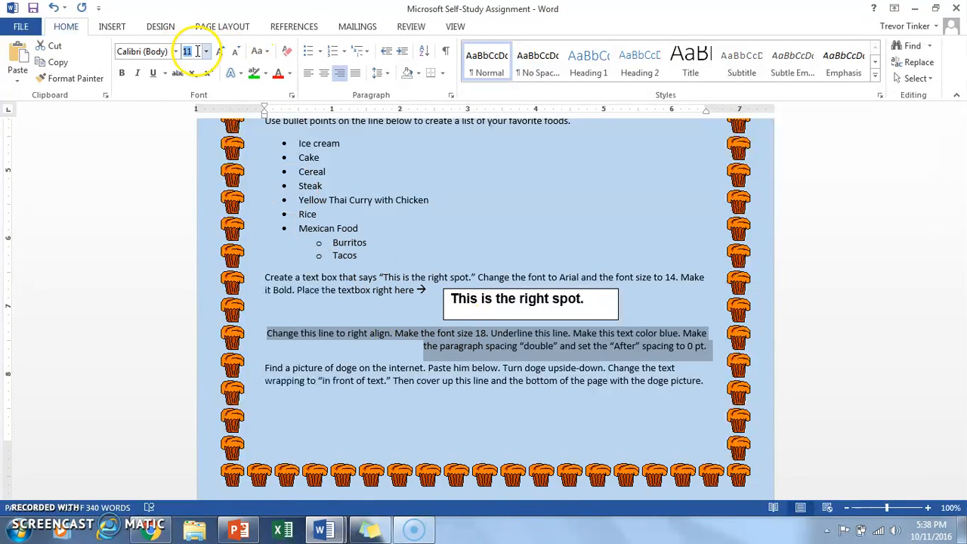
{"action": "key", "text": "Return"}
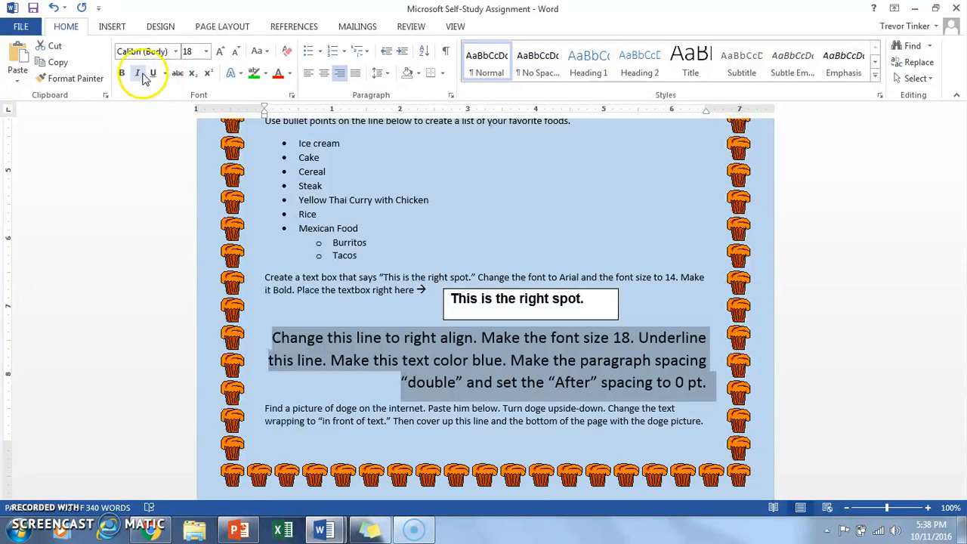
Underline the right-aligned paragraph and set its text color to the standard Blue.
{"action": "left_click", "coordinate": [154, 74]}
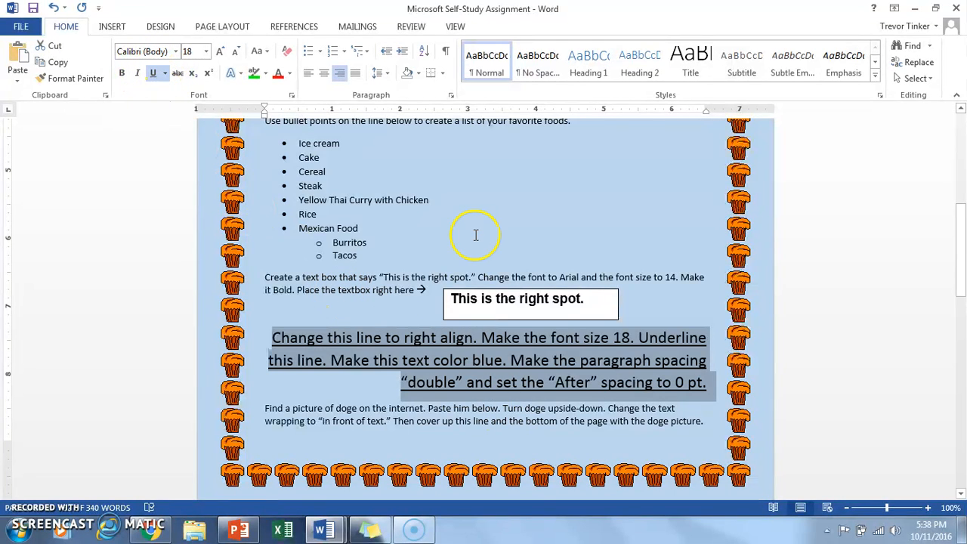
{"action": "left_click", "coordinate": [289, 73]}
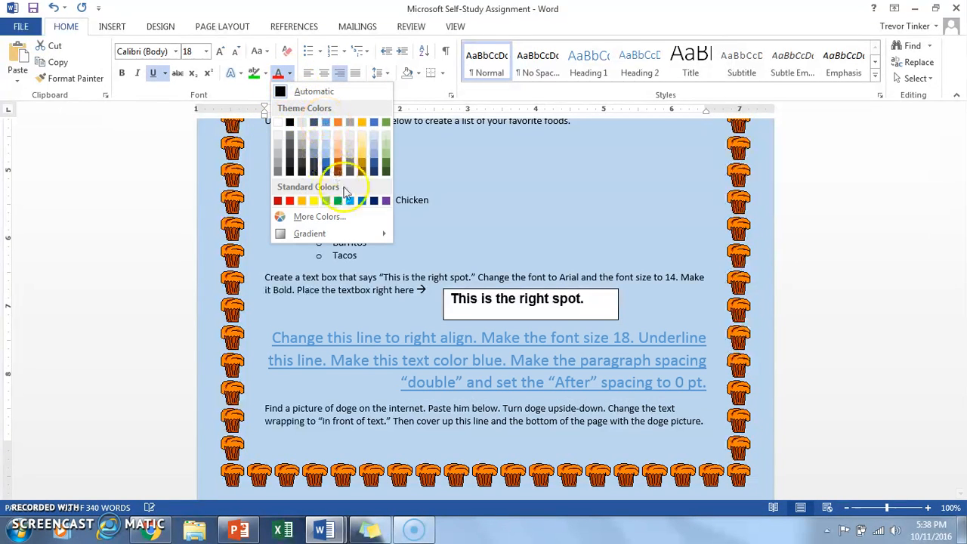
{"action": "left_click", "coordinate": [362, 200]}
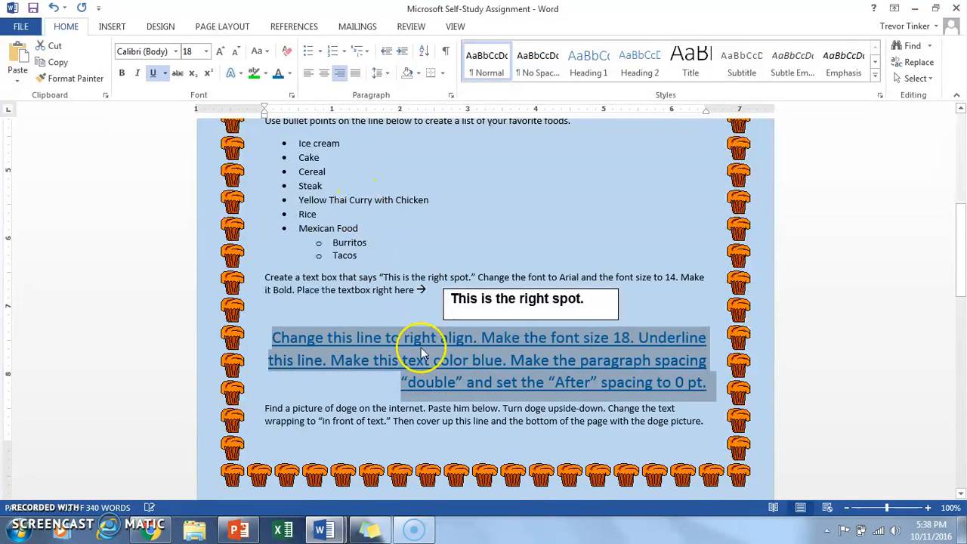
{"action": "left_click", "coordinate": [515, 378]}
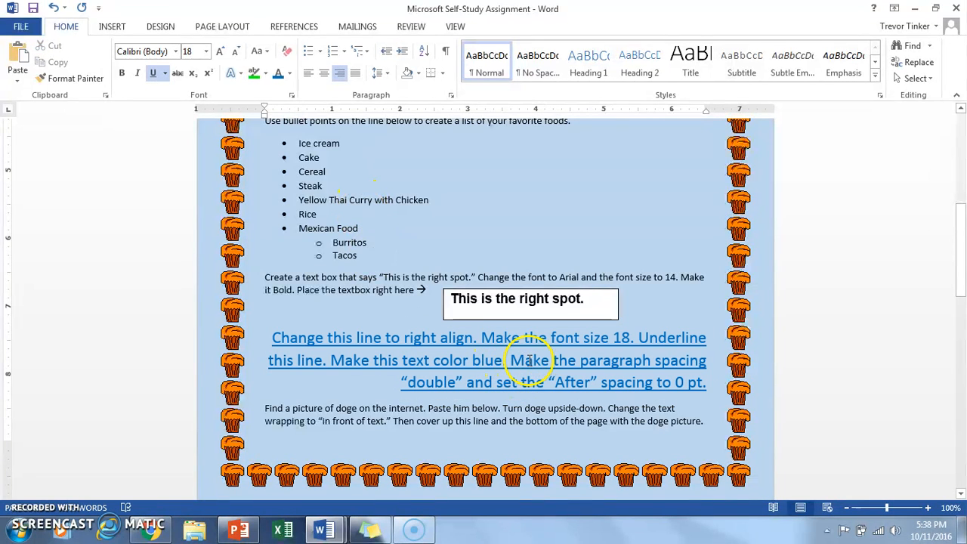
Set the blue underlined paragraph's line spacing to Double and its After spacing to 0 pt.
{"action": "left_click_drag", "start_coordinate": [271, 340], "coordinate": [728, 387]}
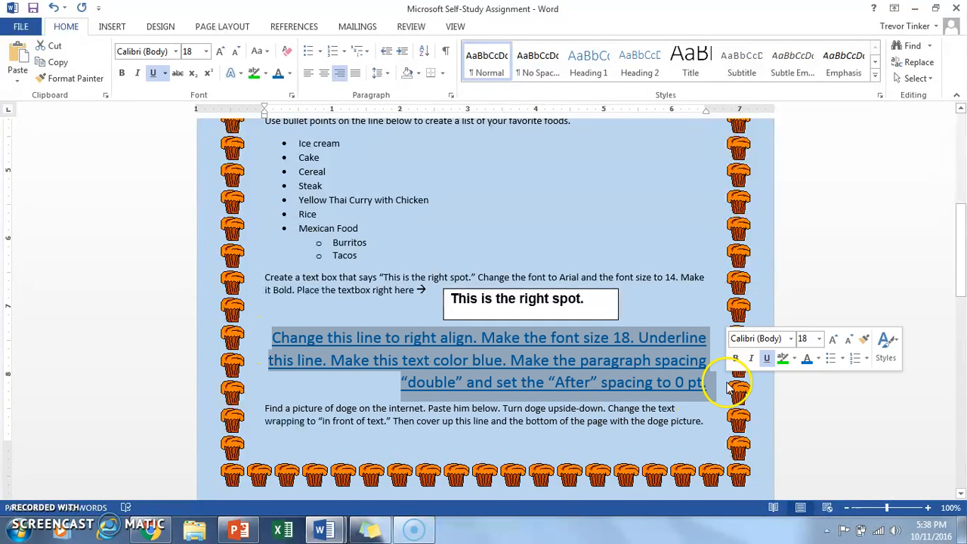
{"action": "left_click", "coordinate": [450, 95]}
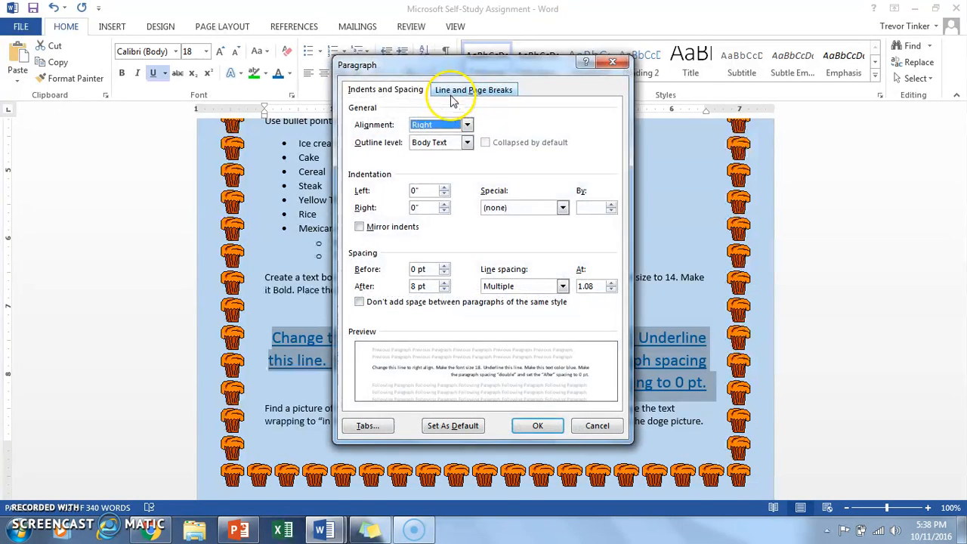
{"action": "left_click", "coordinate": [541, 286]}
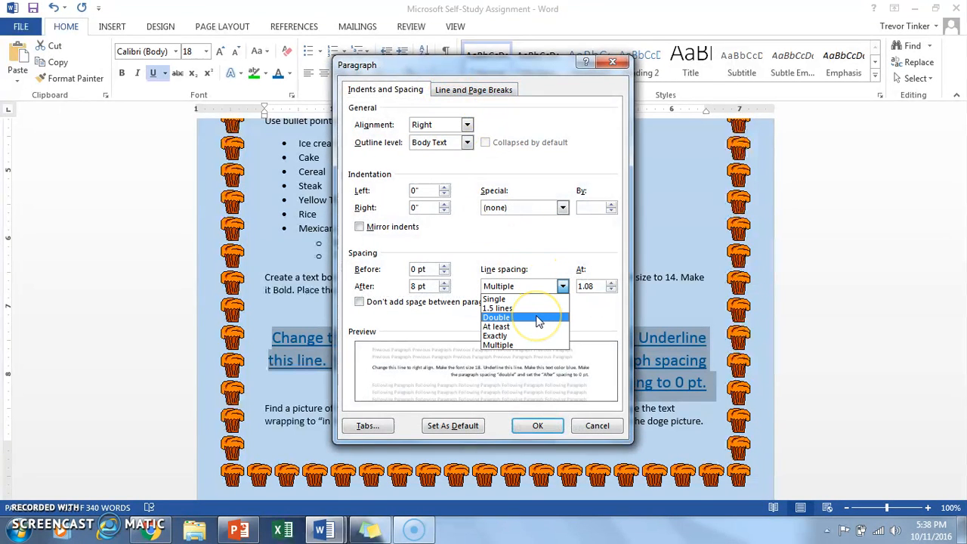
{"action": "left_click", "coordinate": [539, 319]}
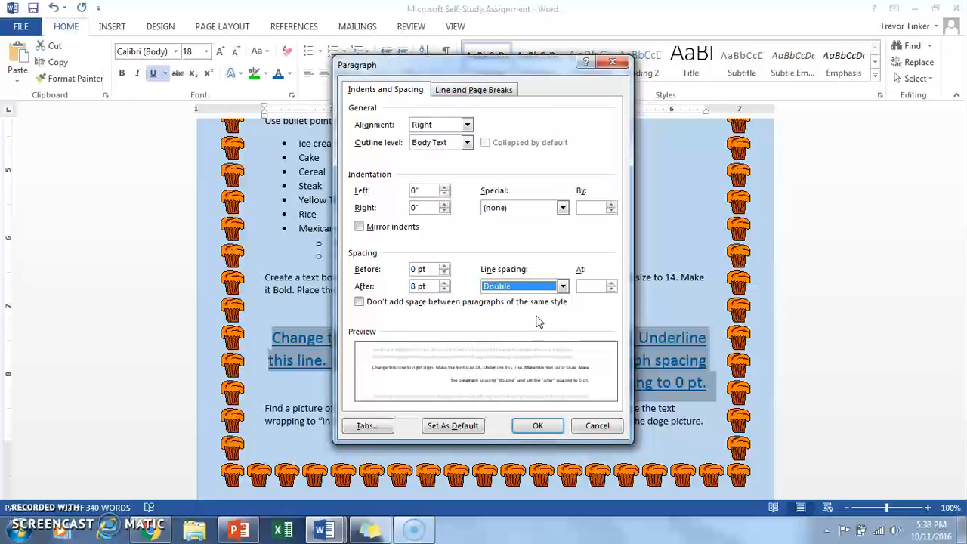
{"action": "left_click", "coordinate": [445, 290]}
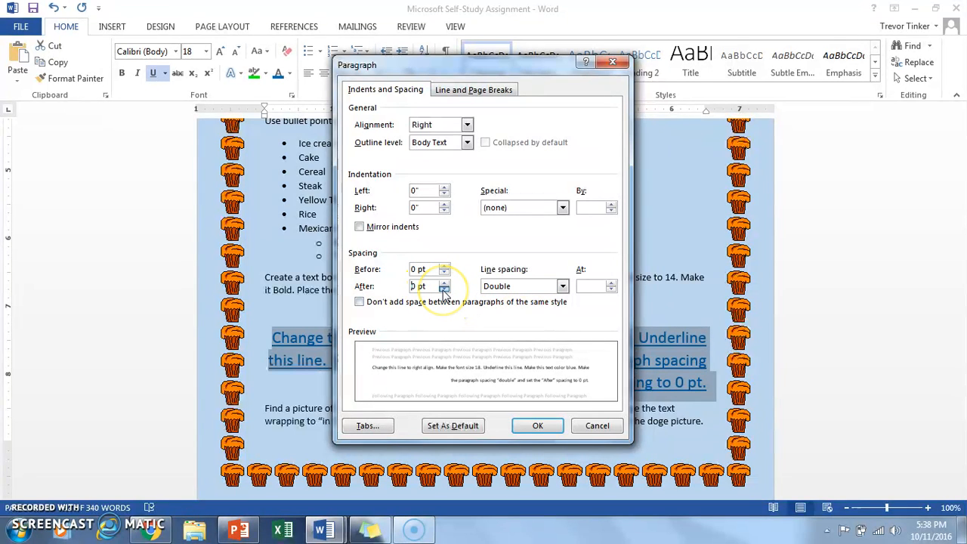
{"action": "left_click", "coordinate": [538, 427]}
{"action": "left_click", "coordinate": [678, 379]}
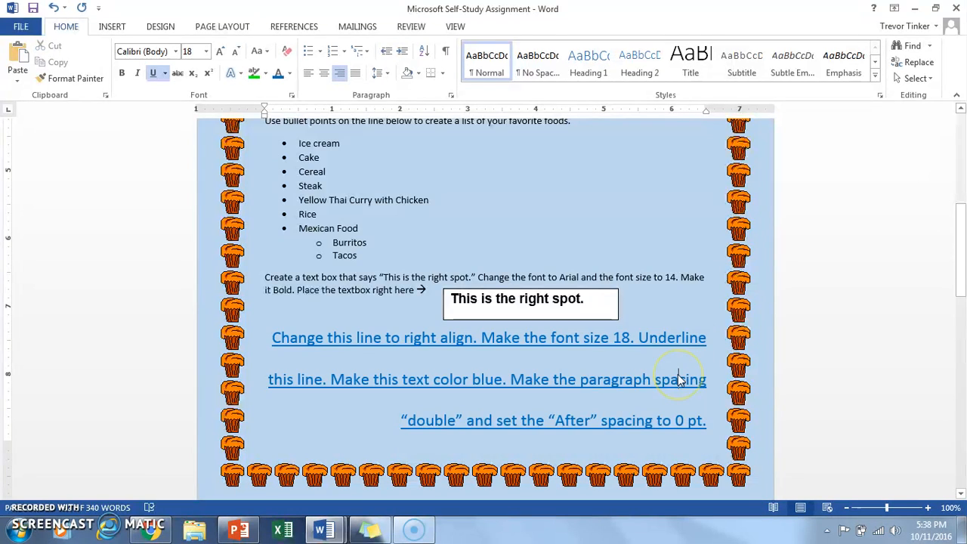
Switch to Chrome and search Google Images for "doge" to meet the final picture instruction.
{"action": "scroll", "coordinate": [611, 387], "scroll_direction": "down", "scroll_amount": 1}
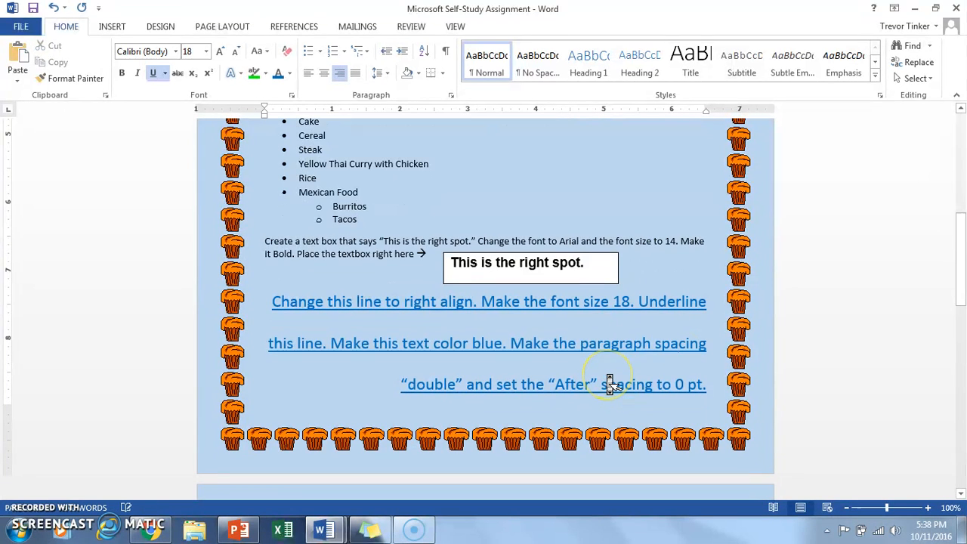
{"action": "scroll", "coordinate": [610, 385], "scroll_direction": "down", "scroll_amount": 6}
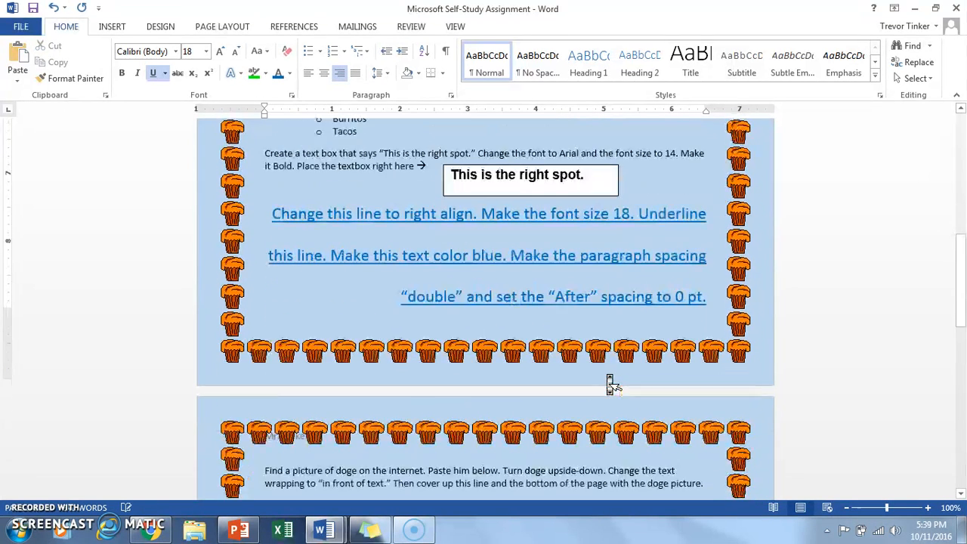
{"action": "scroll", "coordinate": [610, 381], "scroll_direction": "down", "scroll_amount": 1}
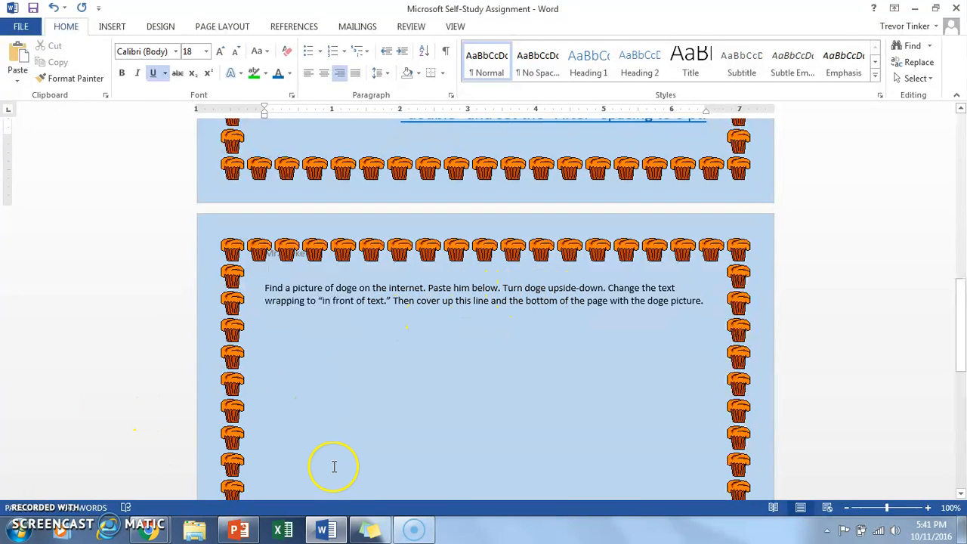
{"action": "left_click", "coordinate": [326, 527]}
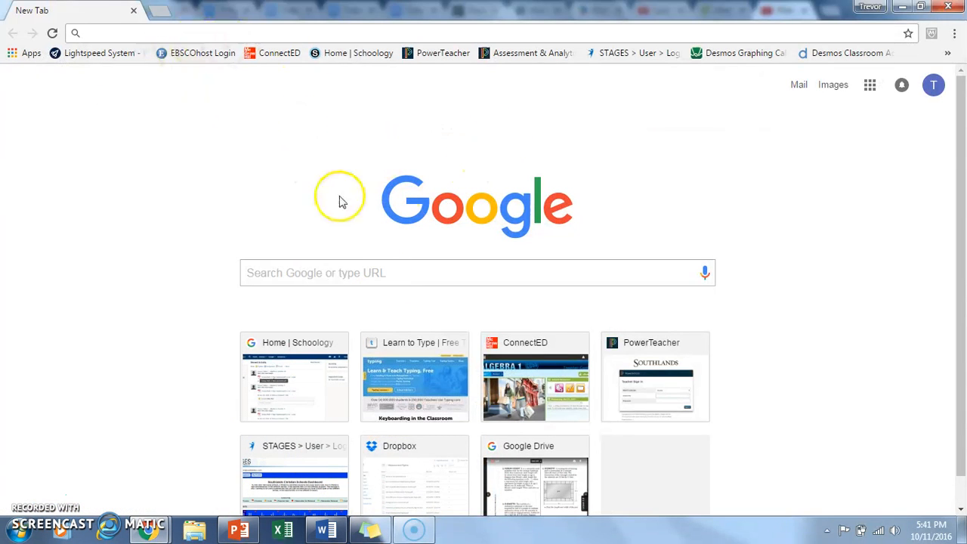
{"action": "left_click", "coordinate": [368, 272]}
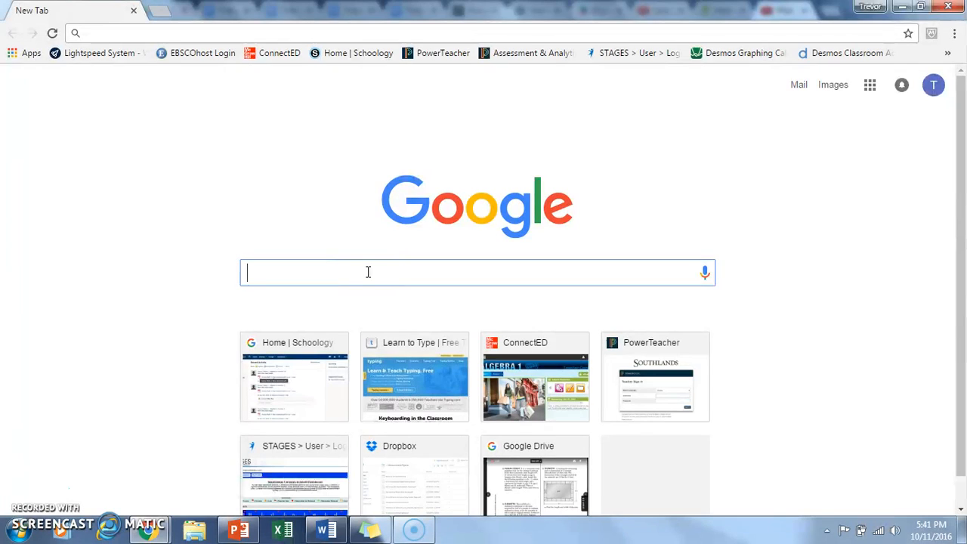
{"action": "type", "text": "doge"}
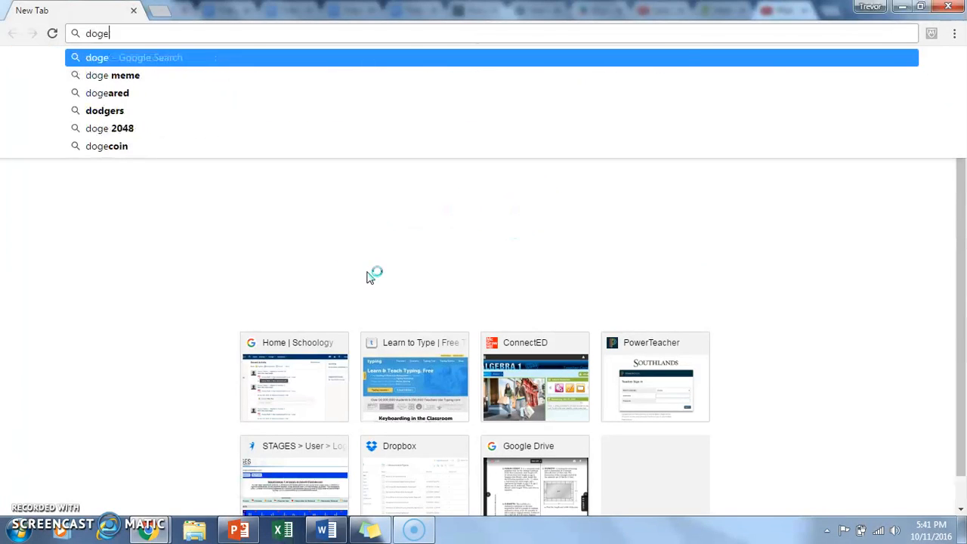
{"action": "key", "text": "Return"}
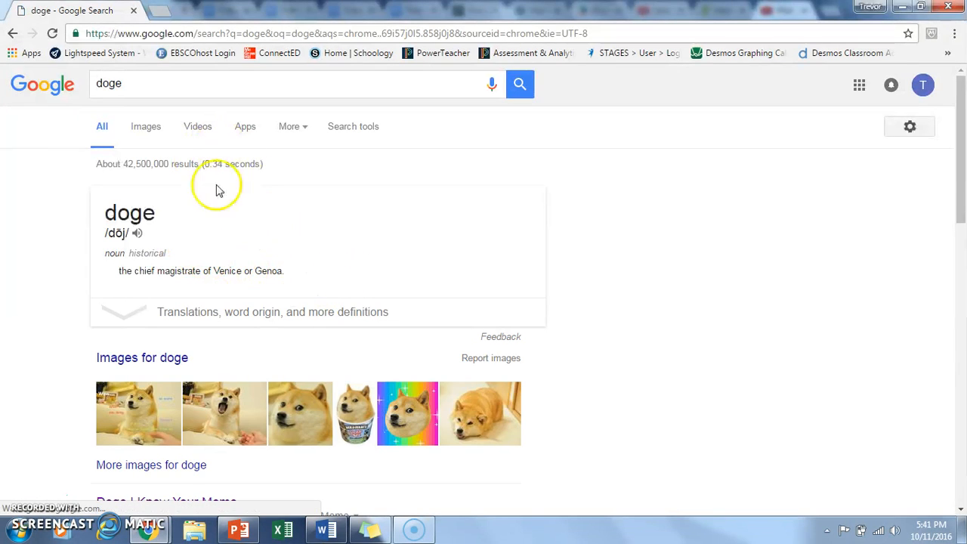
{"action": "left_click", "coordinate": [145, 128]}
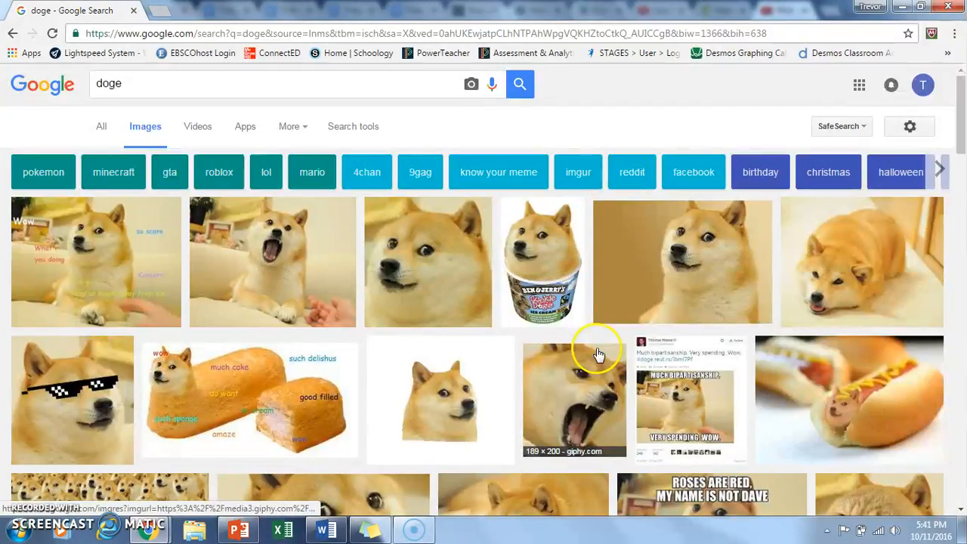
Copy the enlarged picture of doge in a Ben & Jerry's ice cream tub from the image results.
{"action": "scroll", "coordinate": [597, 354], "scroll_direction": "down", "scroll_amount": 5}
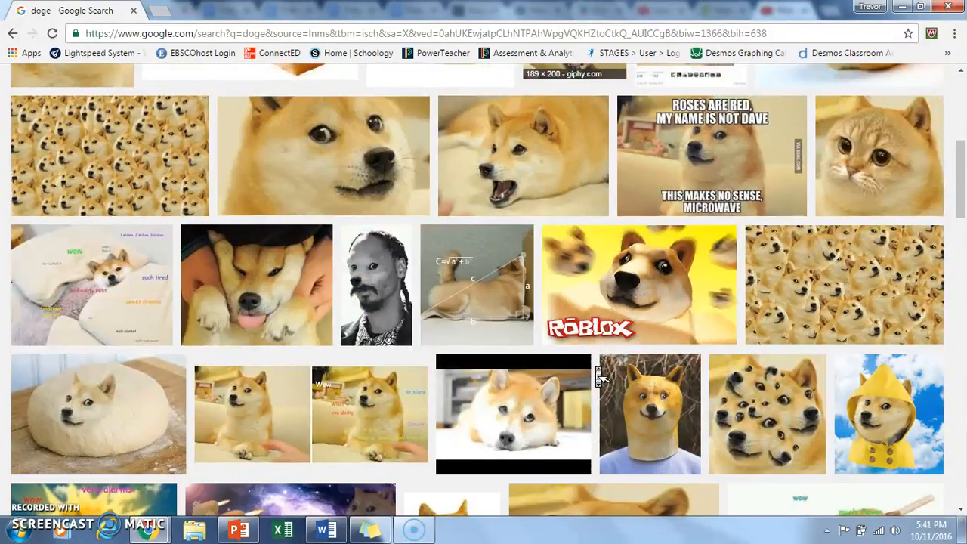
{"action": "scroll", "coordinate": [597, 370], "scroll_direction": "down", "scroll_amount": 3}
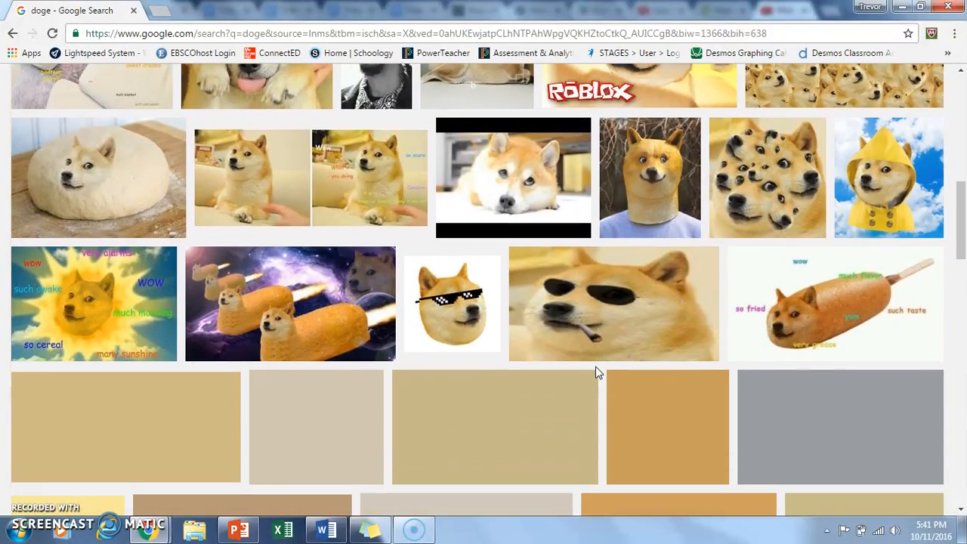
{"action": "scroll", "coordinate": [597, 370], "scroll_direction": "down", "scroll_amount": 4}
{"action": "scroll", "coordinate": [597, 370], "scroll_direction": "up", "scroll_amount": 7}
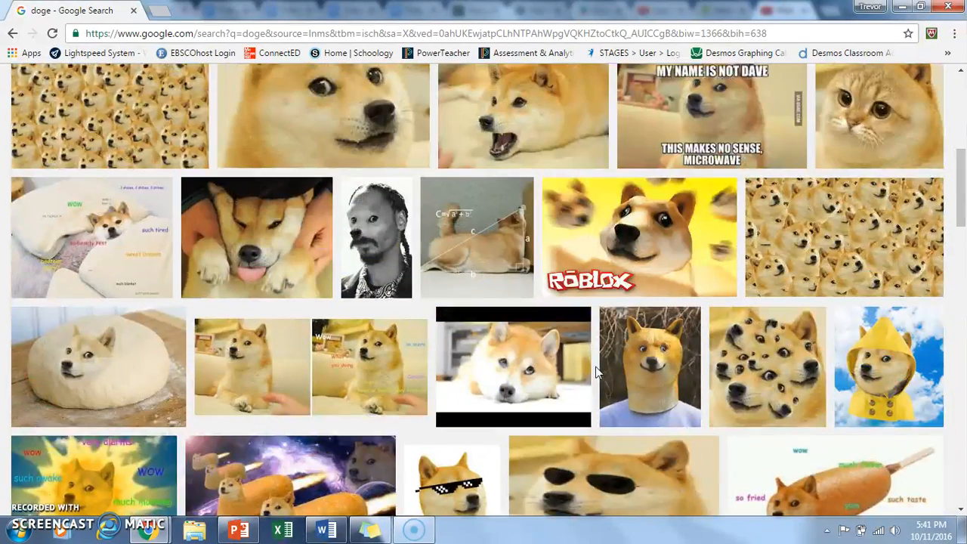
{"action": "scroll", "coordinate": [597, 370], "scroll_direction": "up", "scroll_amount": 6}
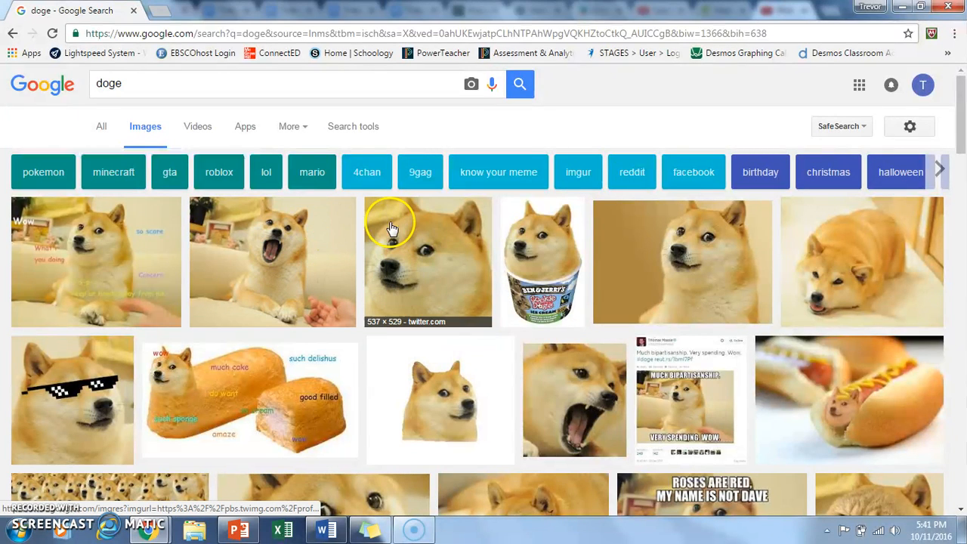
{"action": "left_click", "coordinate": [552, 265]}
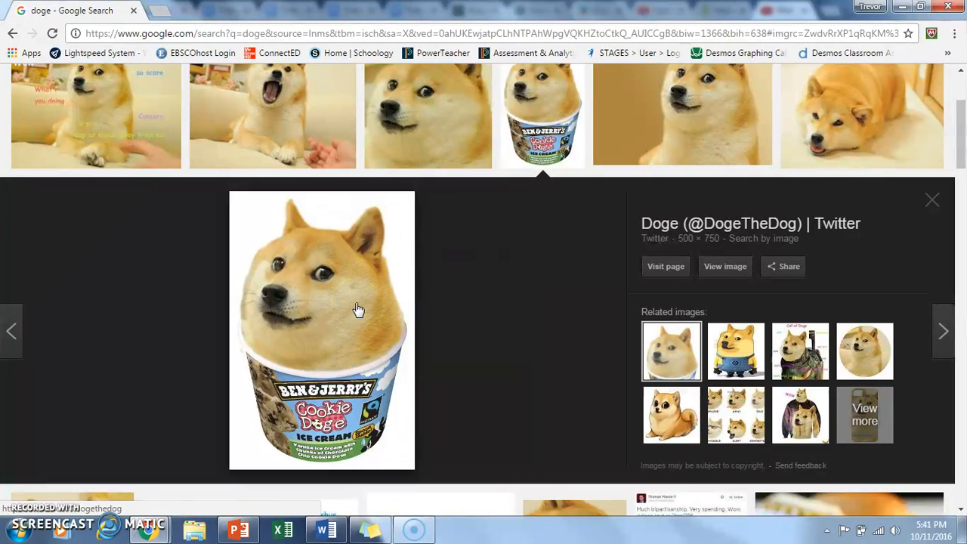
{"action": "right_click", "coordinate": [358, 309]}
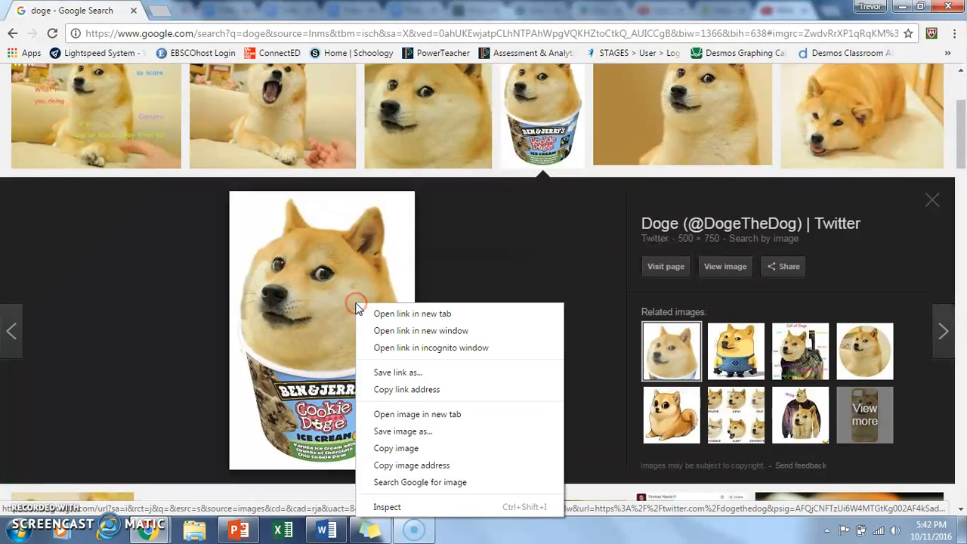
{"action": "left_click", "coordinate": [394, 449]}
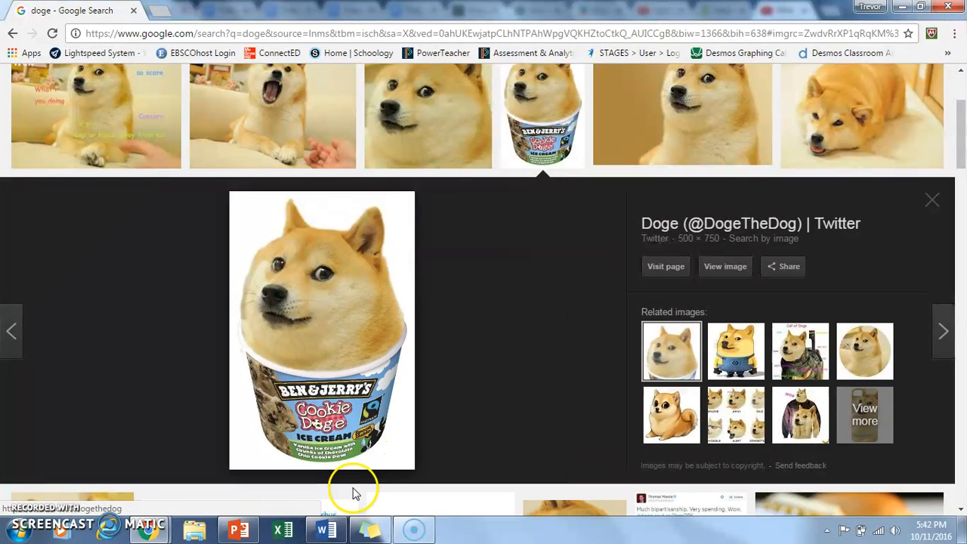
Switch to Word and paste the copied doge picture below the "Find a picture of doge" instruction.
{"action": "left_click", "coordinate": [323, 532]}
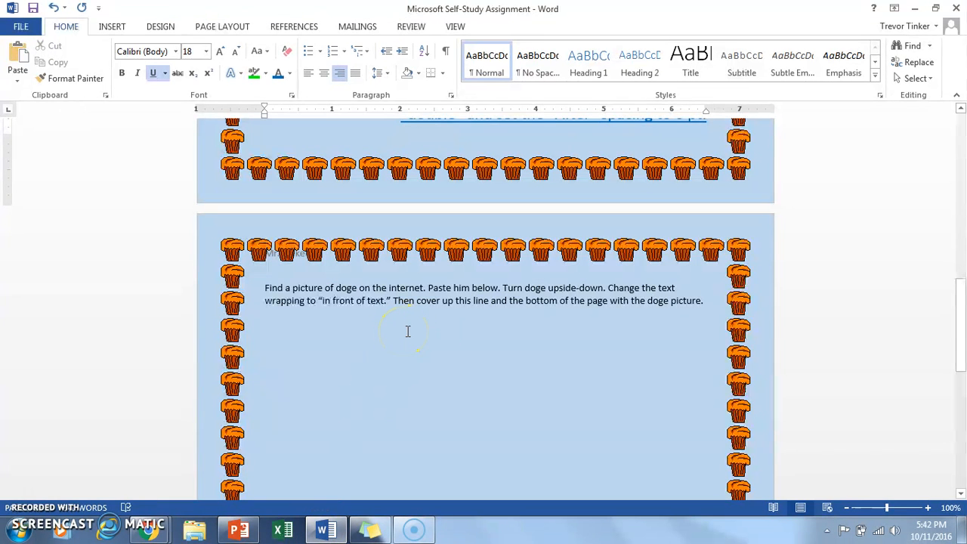
{"action": "right_click", "coordinate": [543, 362]}
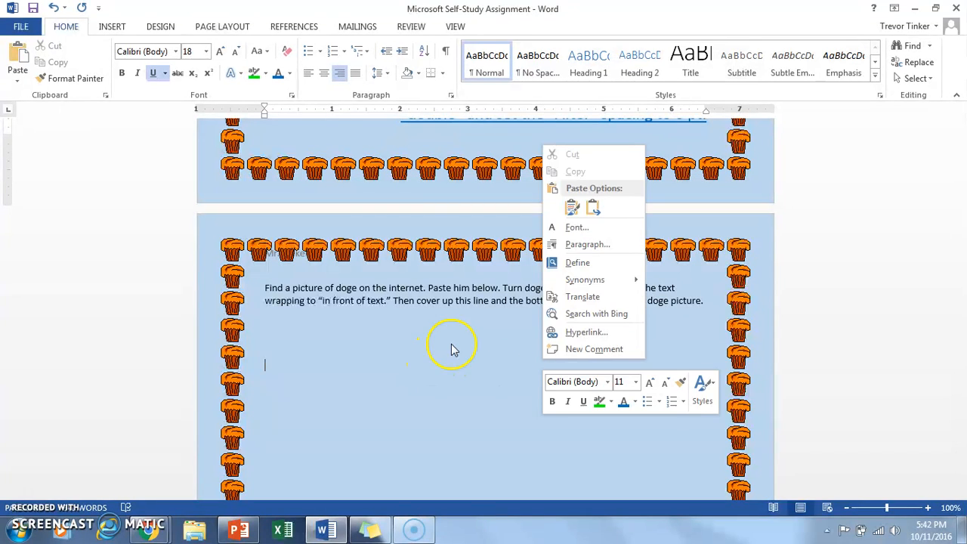
{"action": "left_click", "coordinate": [573, 210]}
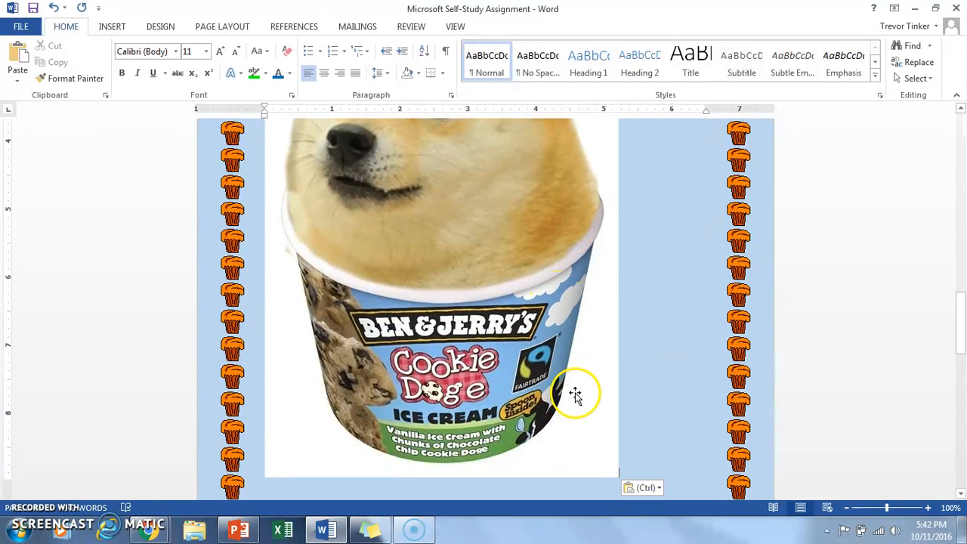
Shrink the pasted doge picture proportionally to about 2.2 inches wide.
{"action": "left_click", "coordinate": [576, 395]}
{"action": "left_click_drag", "start_coordinate": [618, 476], "coordinate": [346, 156]}
{"action": "scroll", "coordinate": [462, 200], "scroll_direction": "up", "scroll_amount": 4}
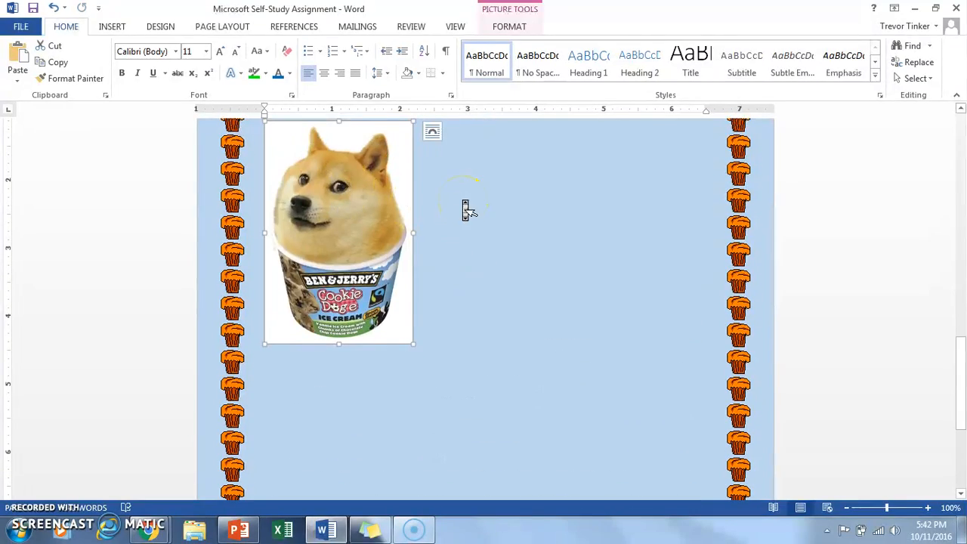
{"action": "scroll", "coordinate": [466, 210], "scroll_direction": "down", "scroll_amount": 15}
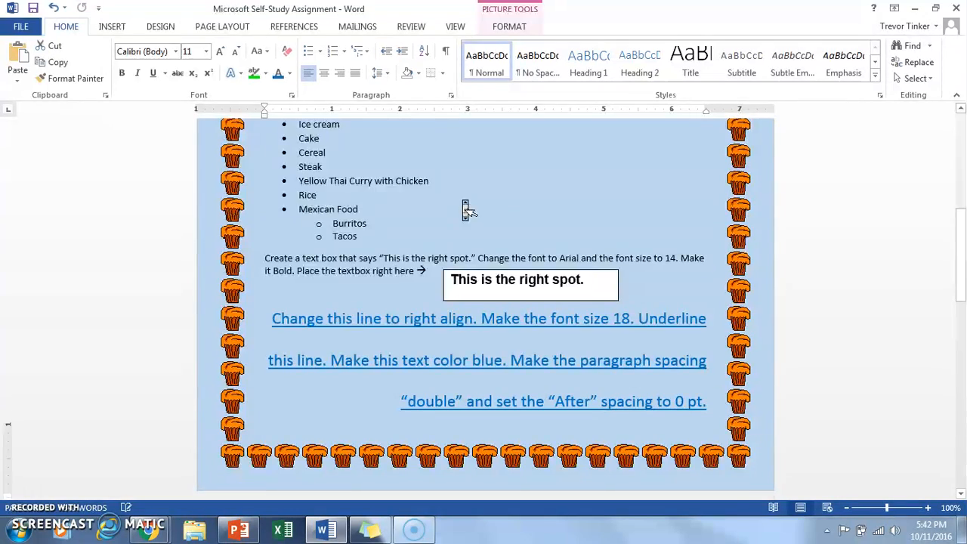
{"action": "scroll", "coordinate": [467, 210], "scroll_direction": "down", "scroll_amount": 10}
Rotate the doge picture upside-down and set its text wrapping to In Front of Text.
{"action": "mouse_move", "coordinate": [384, 244]}
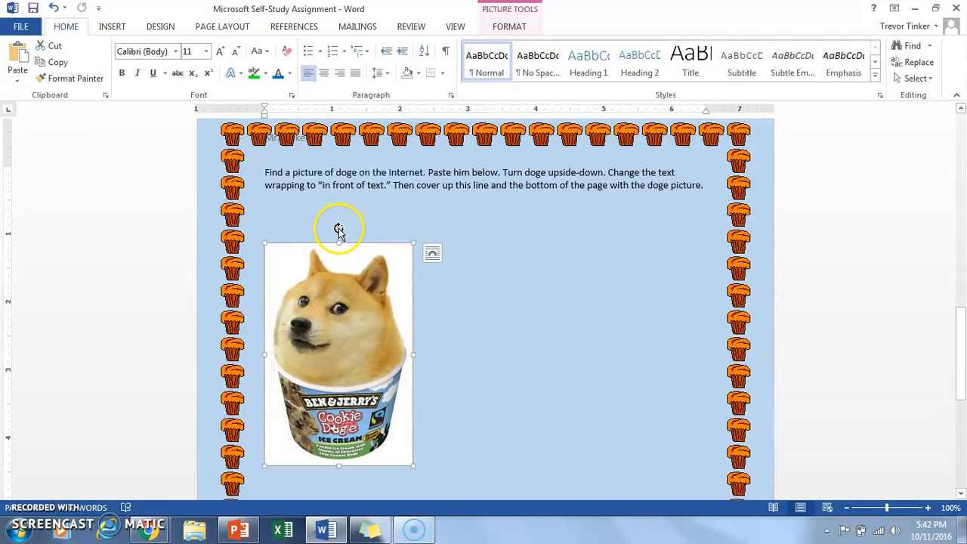
{"action": "left_click_drag", "start_coordinate": [339, 228], "coordinate": [341, 436]}
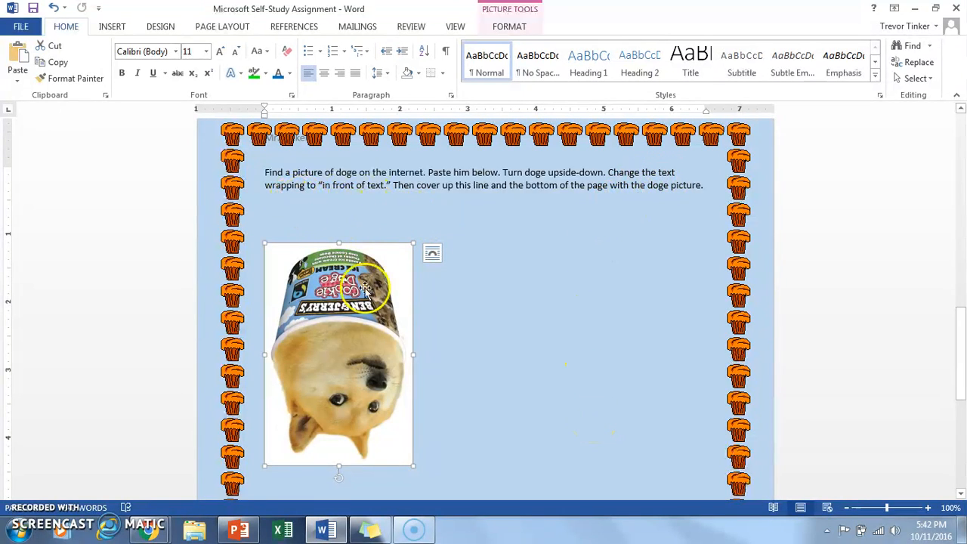
{"action": "left_click", "coordinate": [432, 255]}
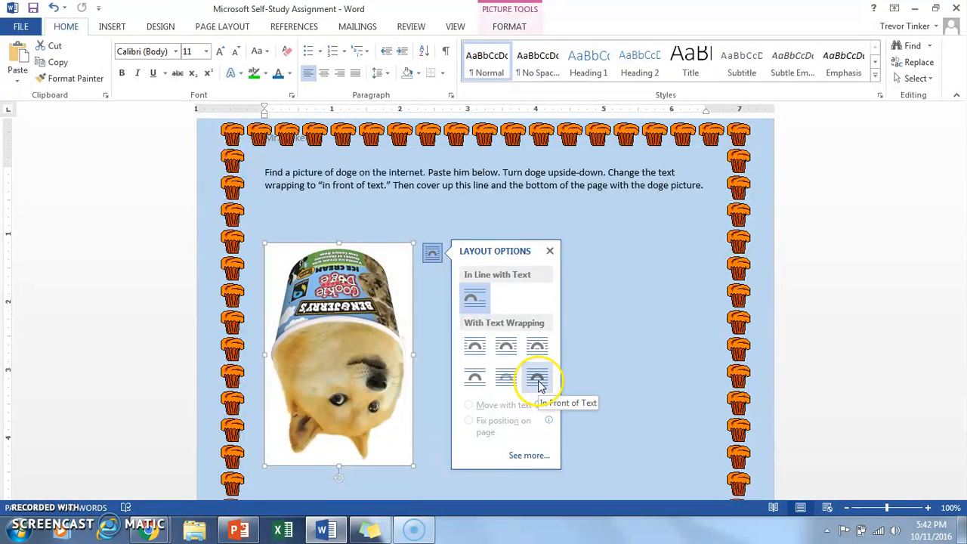
{"action": "left_click", "coordinate": [539, 384]}
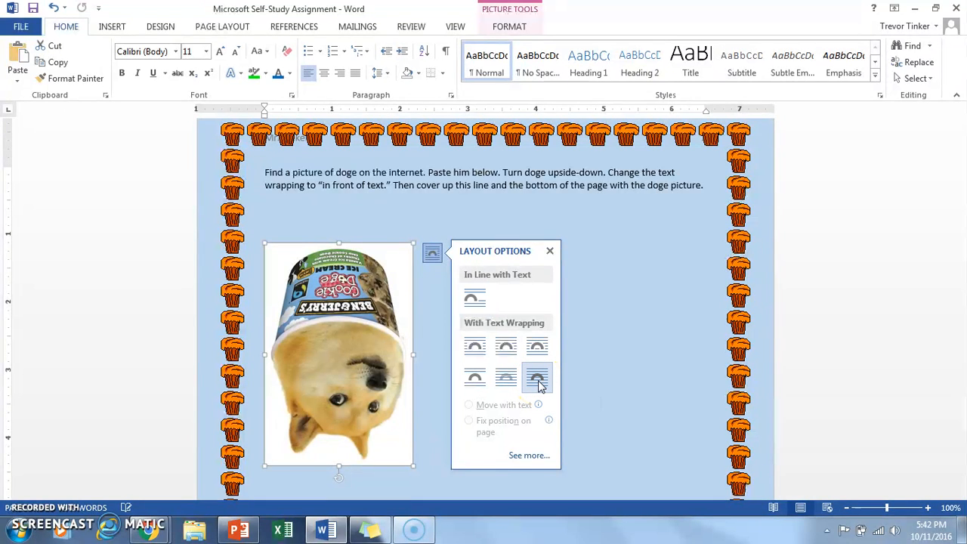
{"action": "left_click", "coordinate": [441, 363]}
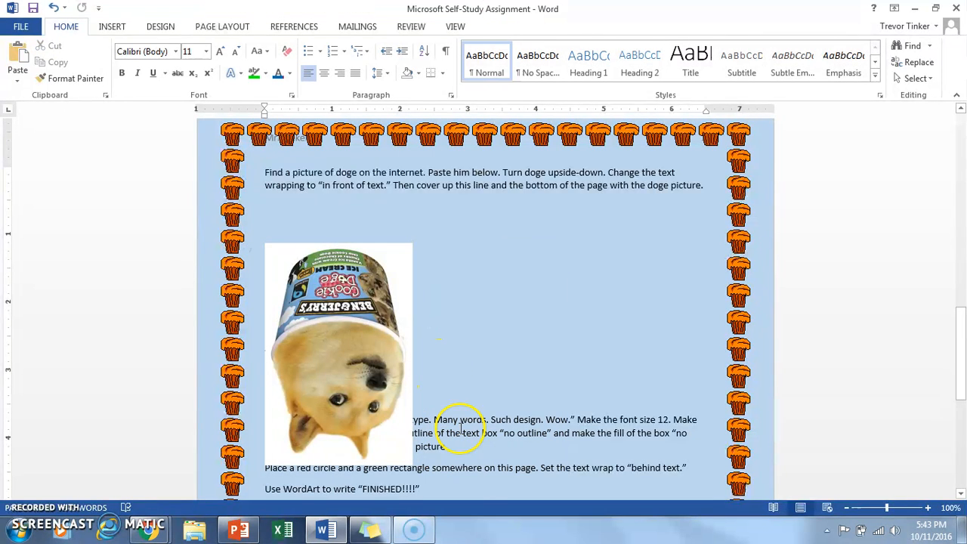
Move the doge picture over the middle of its instruction lines and enlarge it to about 2.4 inches wide.
{"action": "left_click_drag", "start_coordinate": [344, 362], "coordinate": [500, 312]}
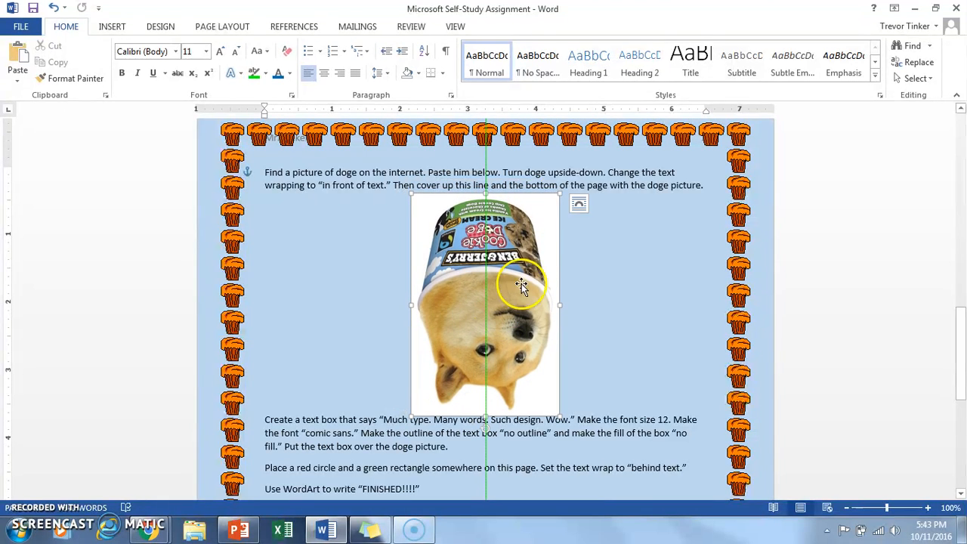
{"action": "left_click_drag", "start_coordinate": [514, 276], "coordinate": [512, 247]}
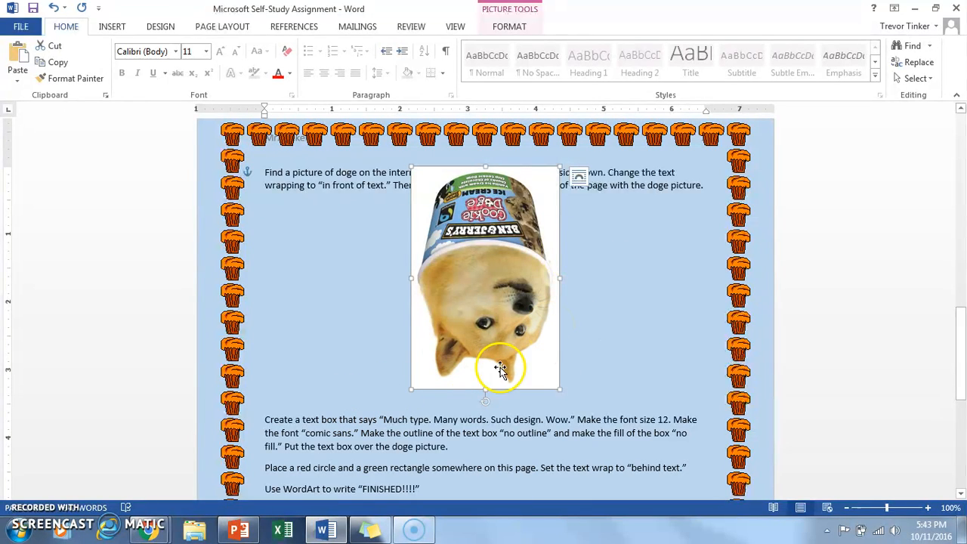
{"action": "left_click_drag", "start_coordinate": [413, 389], "coordinate": [396, 399]}
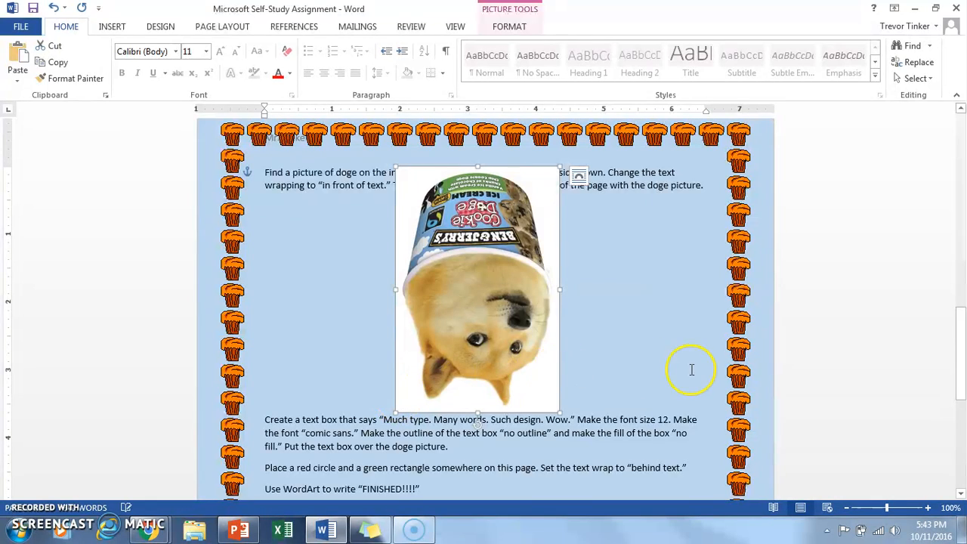
{"action": "left_click", "coordinate": [639, 429]}
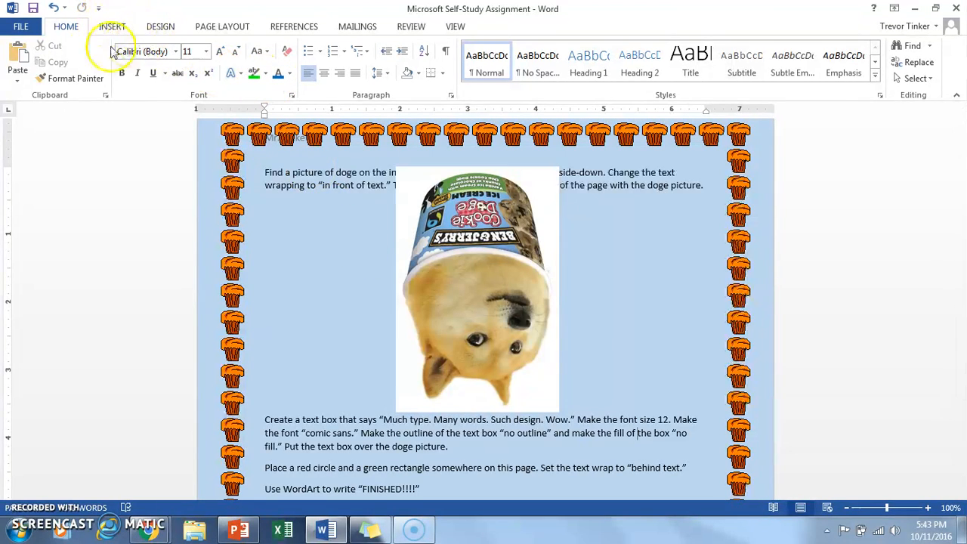
Insert a Simple Text Box below the doge picture containing "Much type. Many words. Such design. Wow.".
{"action": "left_click", "coordinate": [112, 26]}
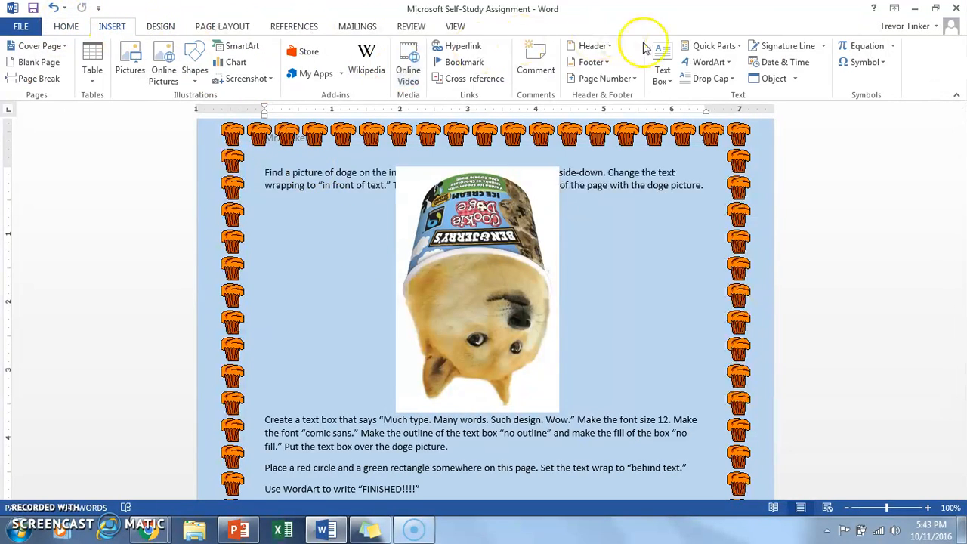
{"action": "left_click", "coordinate": [661, 58]}
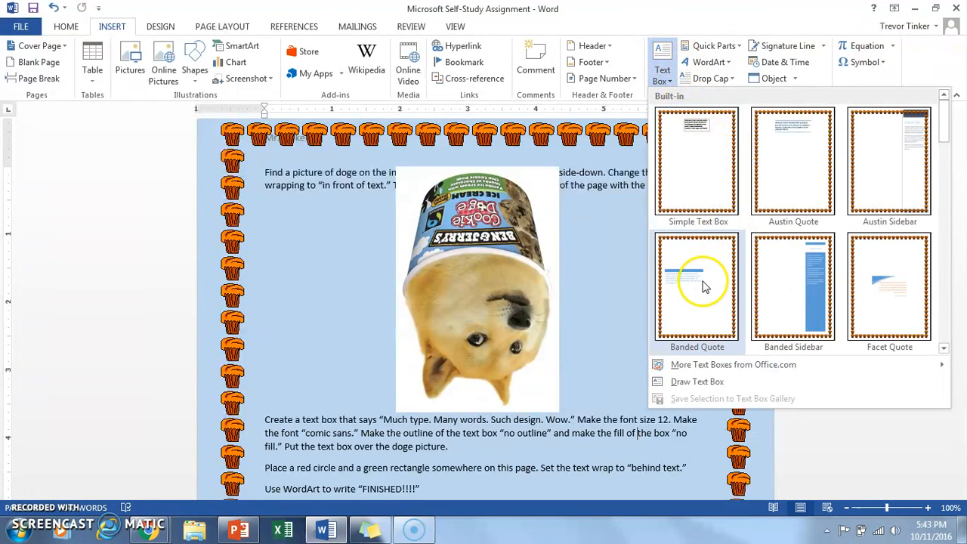
{"action": "left_click", "coordinate": [702, 163]}
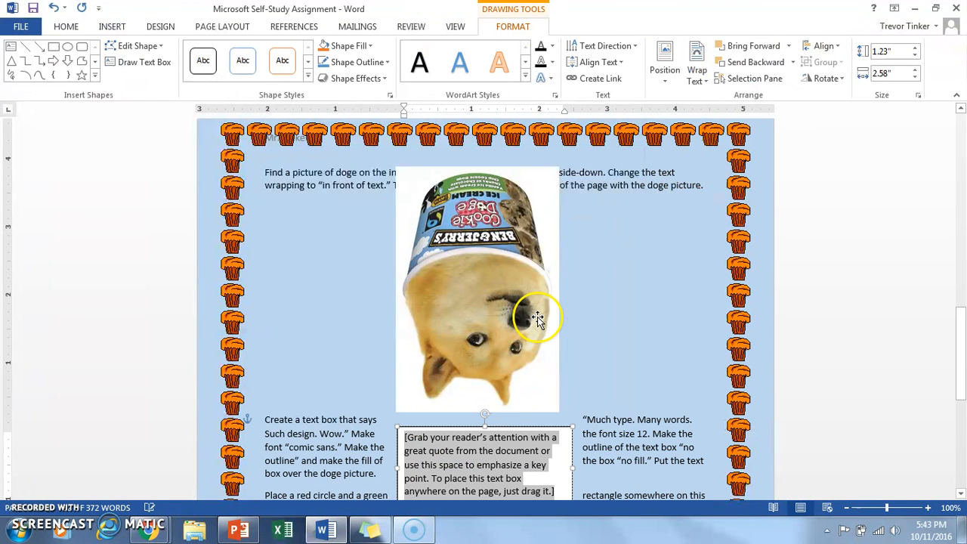
{"action": "scroll", "coordinate": [524, 427], "scroll_direction": "down", "scroll_amount": 3}
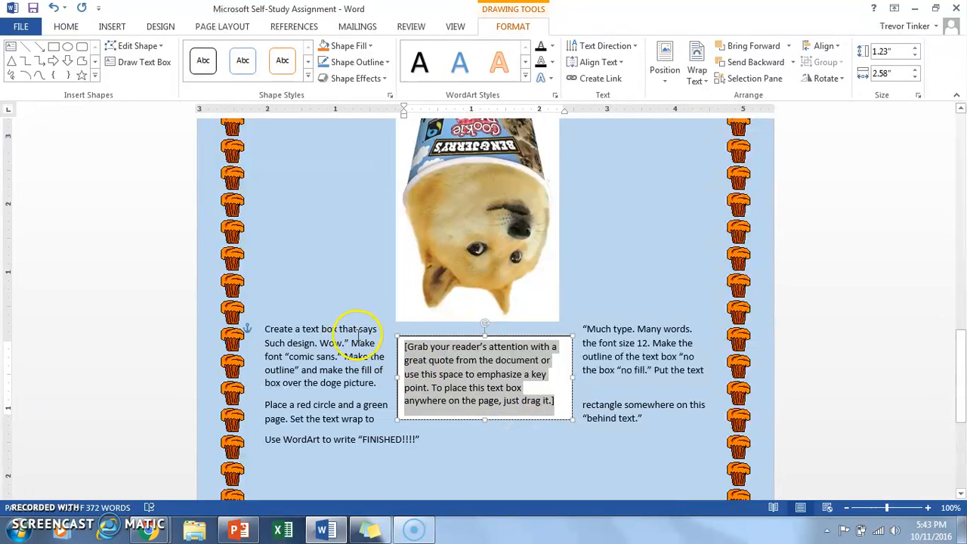
{"action": "type", "text": "Much type. Many words. Such design."}
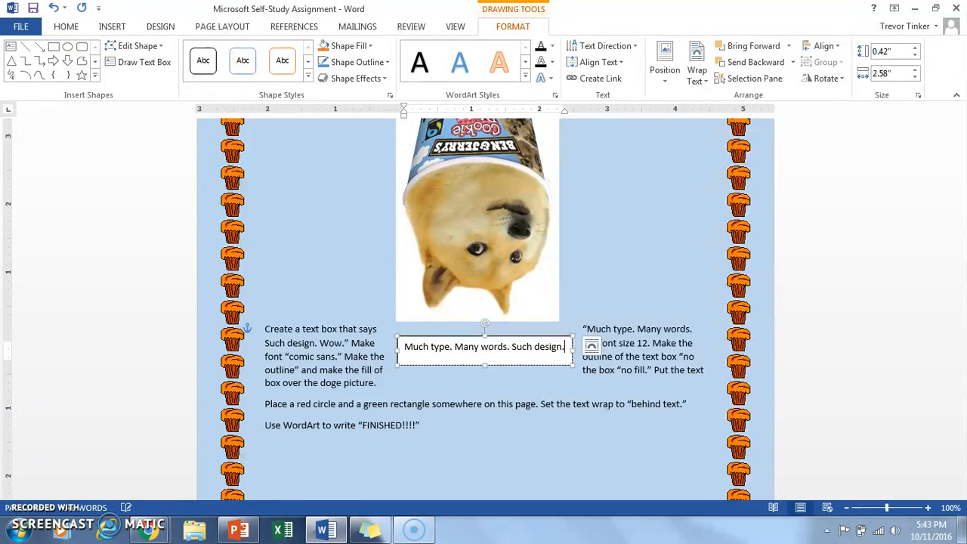
{"action": "key", "text": "Return"}
{"action": "type", "text": "Wow."}
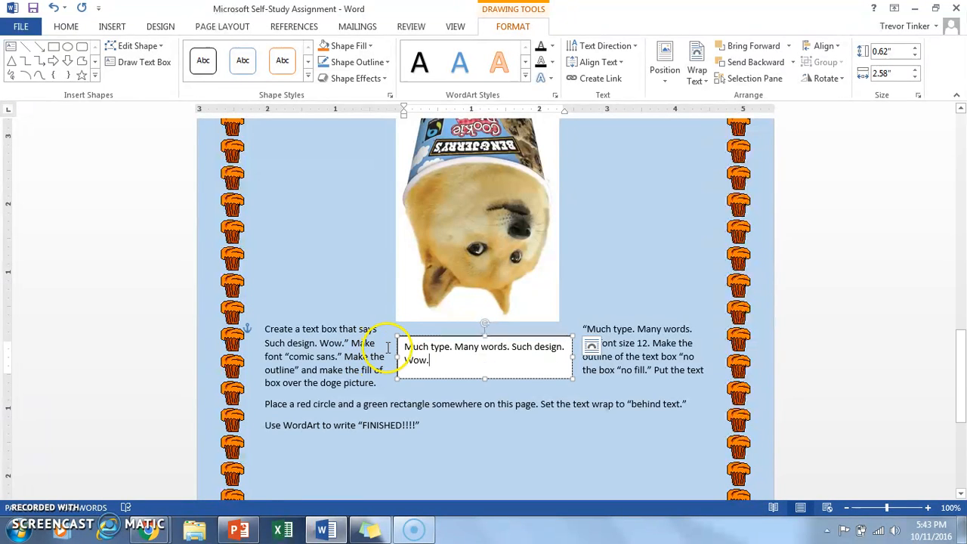
Set the "Much type" text box's text to font size 12 and the Comic Sans MS font.
{"action": "left_click_drag", "start_coordinate": [405, 347], "coordinate": [437, 358]}
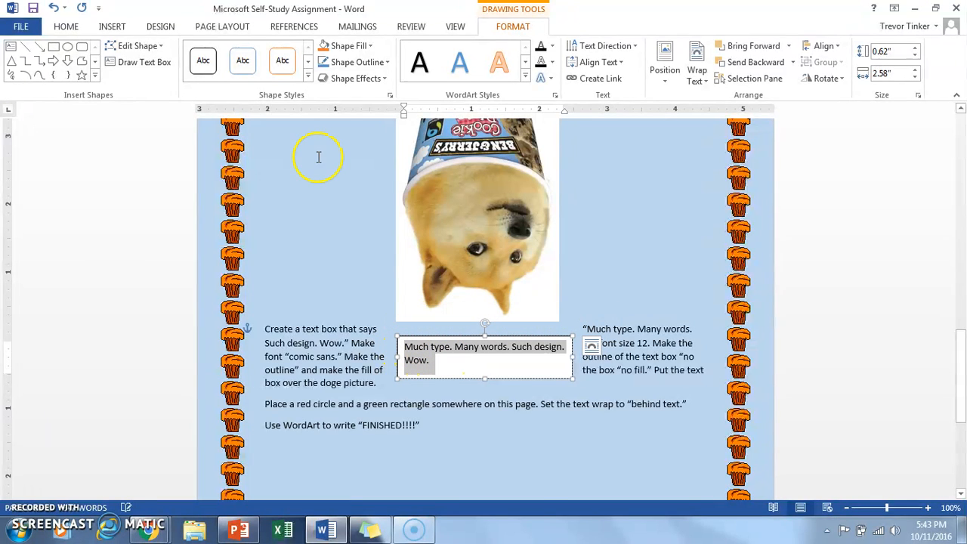
{"action": "left_click", "coordinate": [70, 33]}
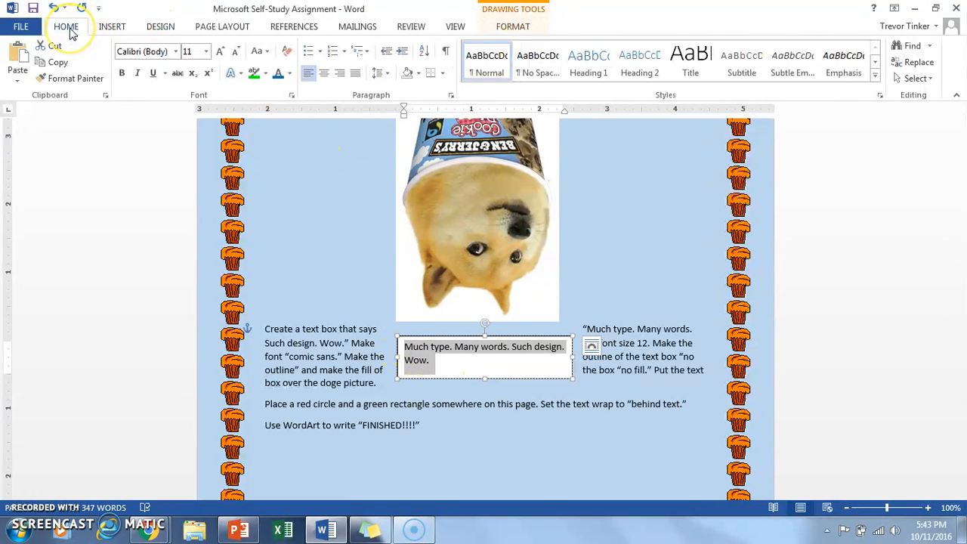
{"action": "left_click", "coordinate": [198, 51]}
{"action": "key", "text": "Return"}
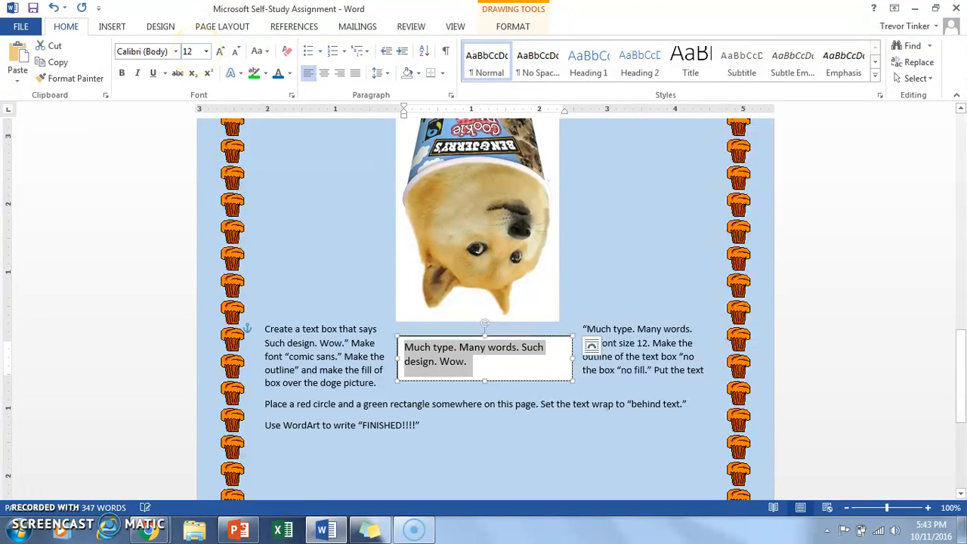
{"action": "left_click", "coordinate": [152, 52]}
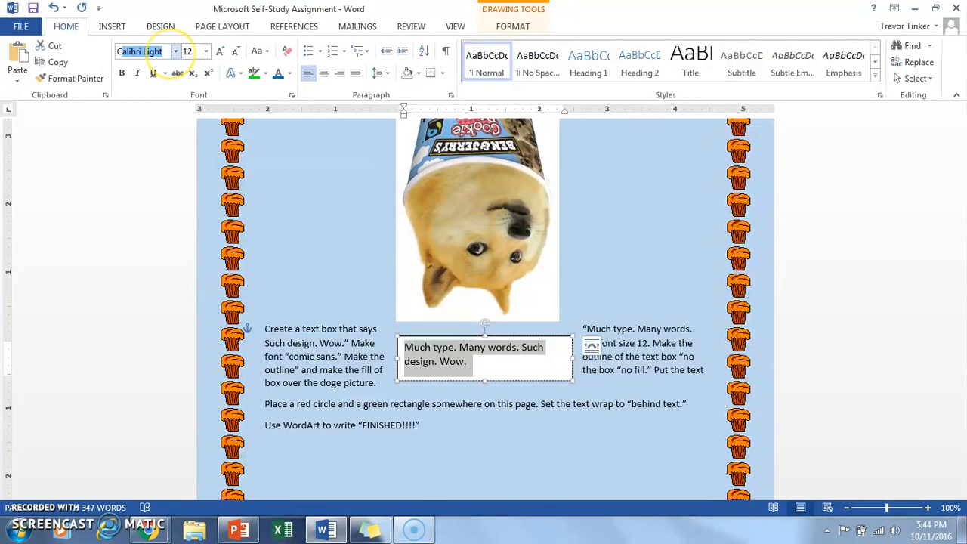
{"action": "key", "text": "Return"}
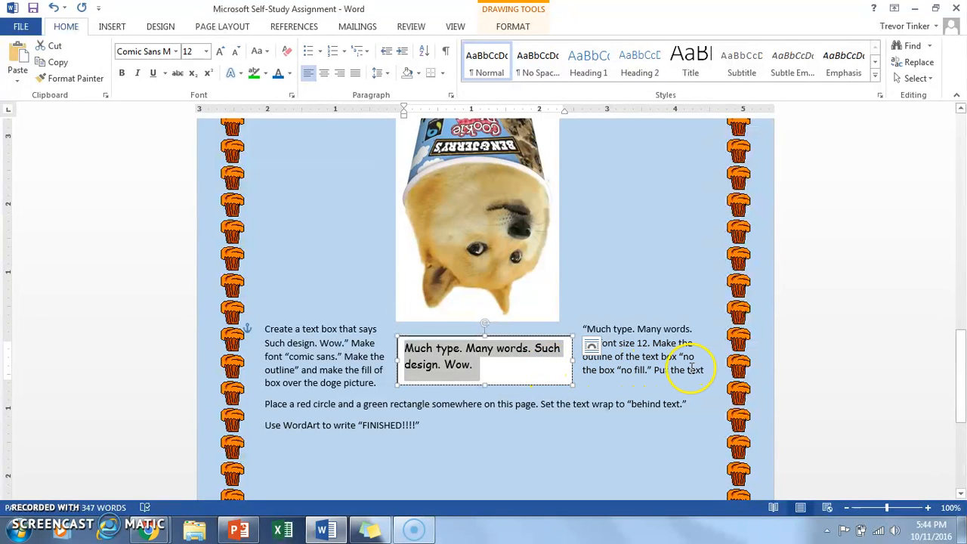
{"action": "left_click", "coordinate": [531, 336]}
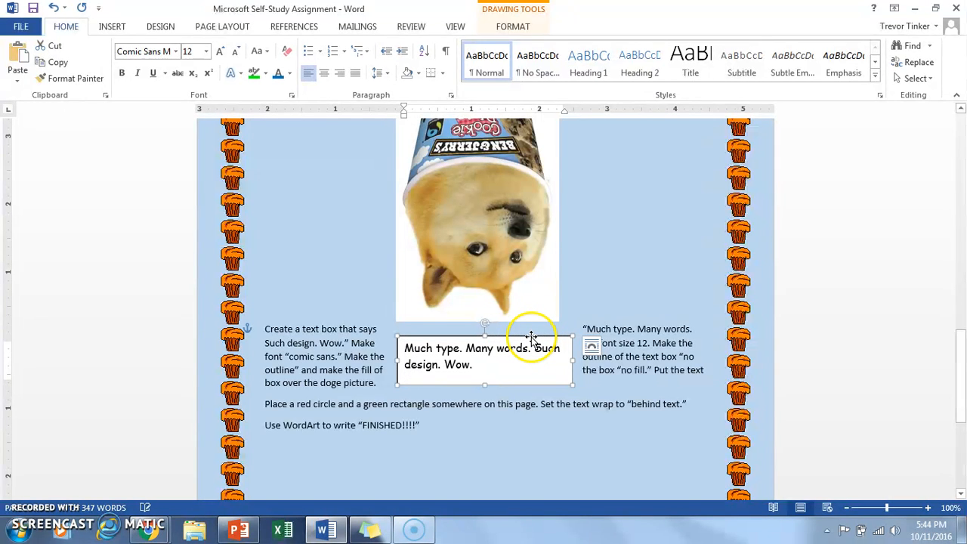
{"action": "right_click", "coordinate": [531, 336]}
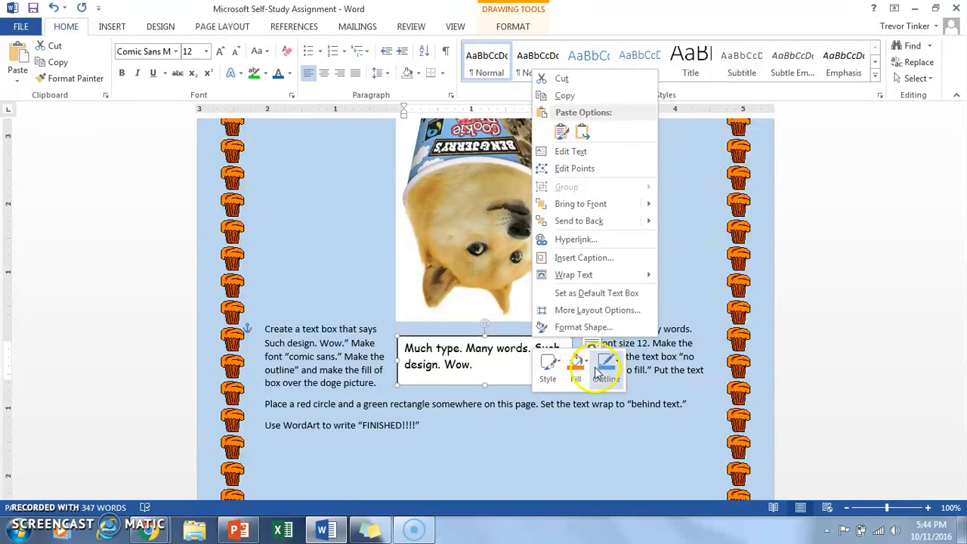
{"action": "left_click", "coordinate": [588, 370]}
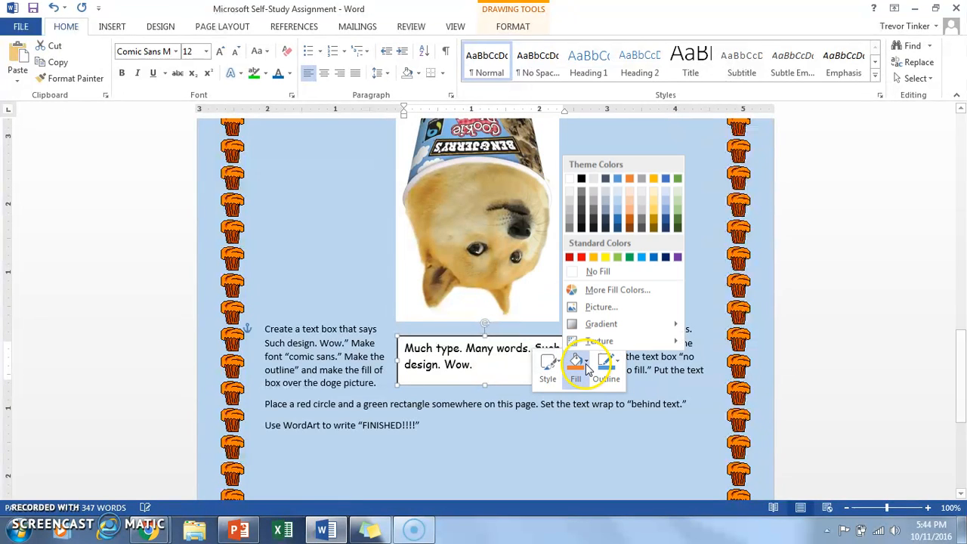
{"action": "left_click", "coordinate": [496, 368]}
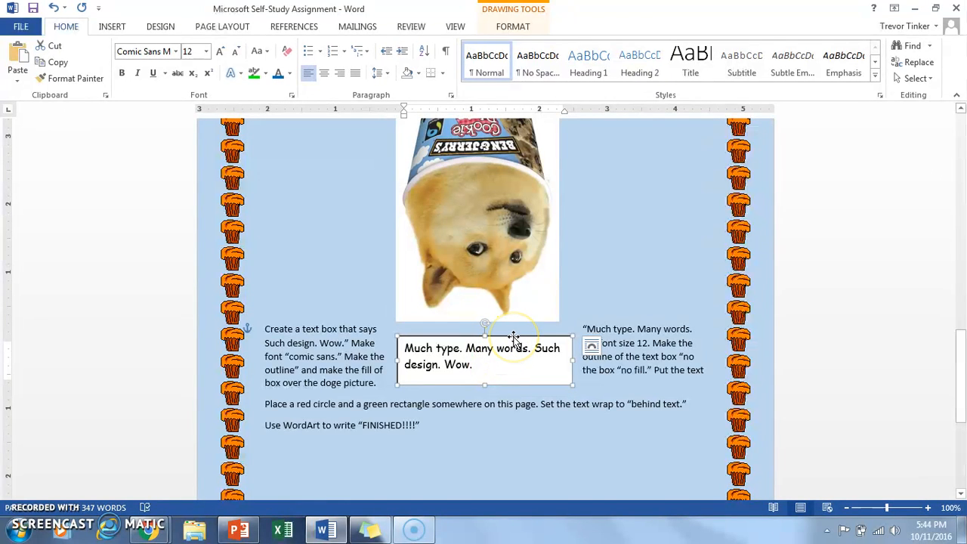
Give the "Much type" text box No Fill and No Outline.
{"action": "right_click", "coordinate": [513, 335]}
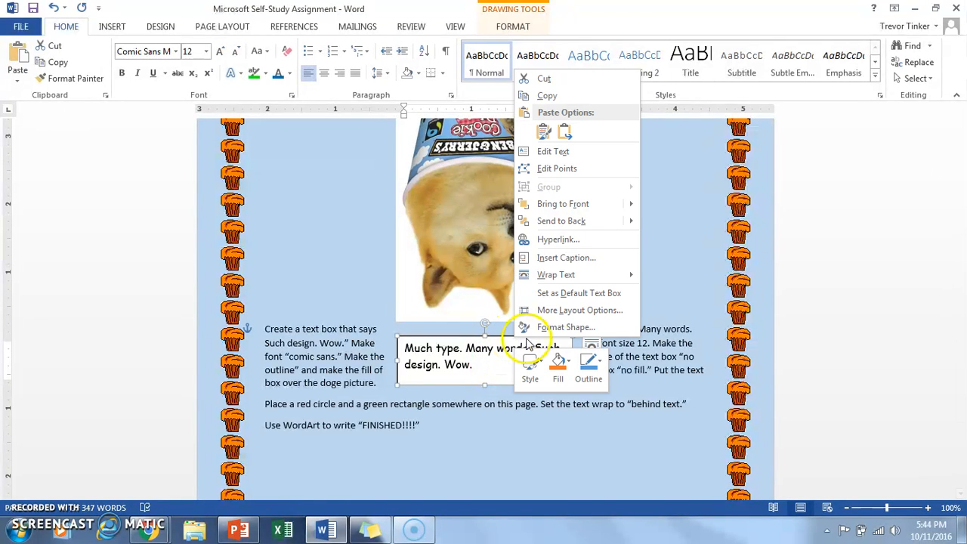
{"action": "left_click", "coordinate": [565, 364]}
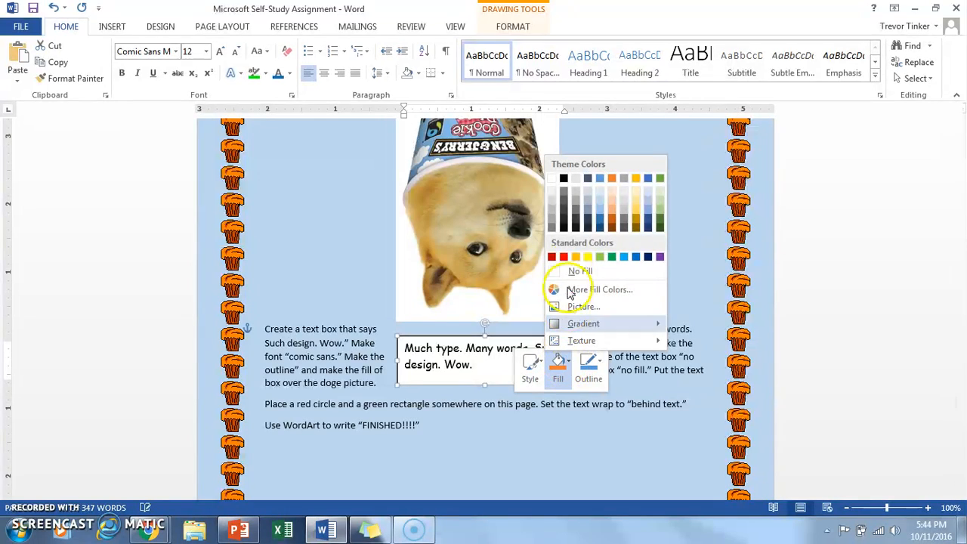
{"action": "left_click", "coordinate": [579, 272]}
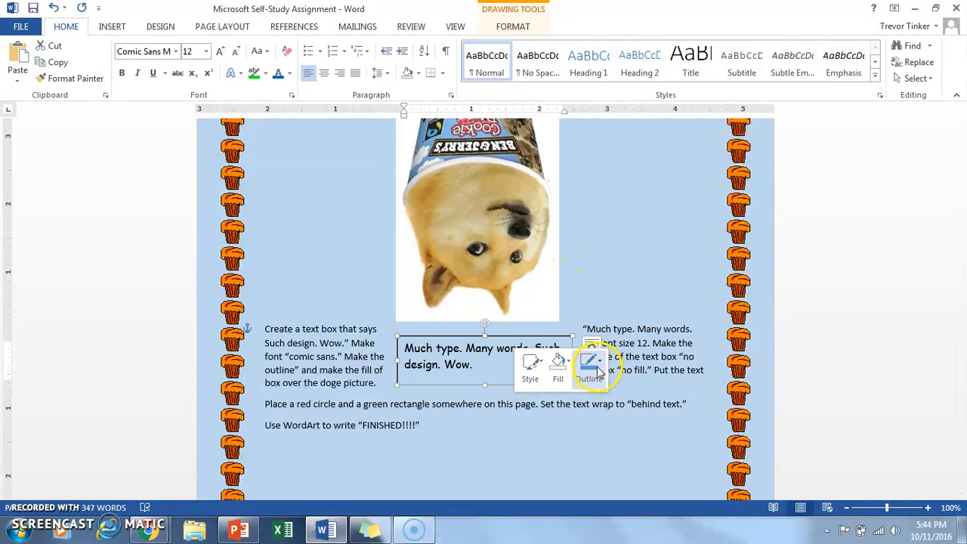
{"action": "left_click", "coordinate": [597, 369]}
{"action": "left_click", "coordinate": [600, 289]}
Move the "Much type" text box up so it lies over the lower part of the doge picture.
{"action": "left_click", "coordinate": [479, 355]}
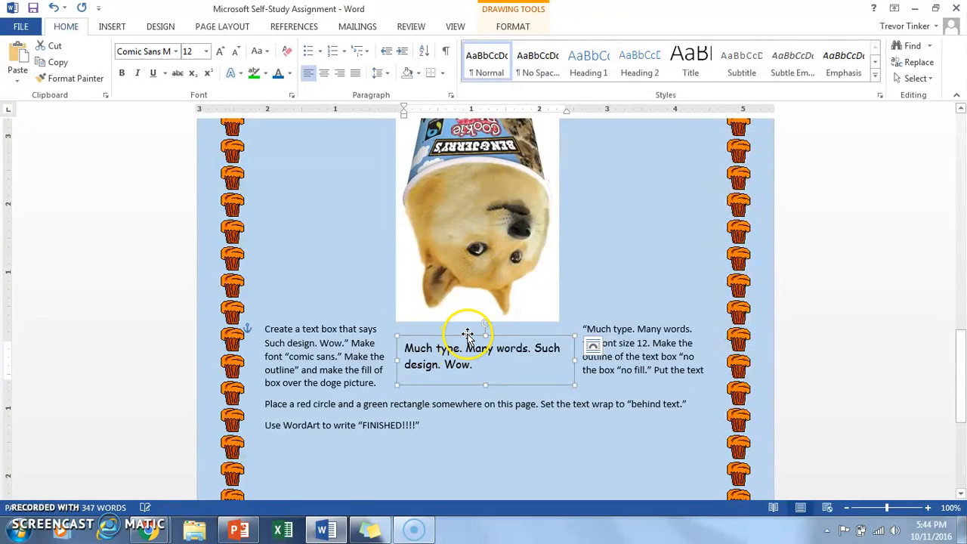
{"action": "left_click", "coordinate": [513, 26]}
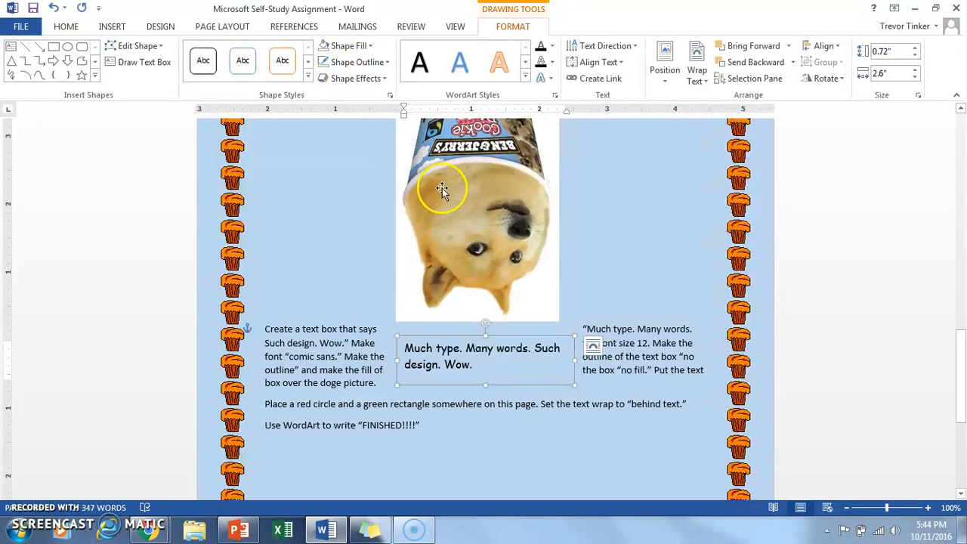
{"action": "mouse_move", "coordinate": [468, 336]}
{"action": "left_mouse_down"}
{"action": "mouse_move", "coordinate": [446, 242]}
{"action": "mouse_move", "coordinate": [459, 218]}
{"action": "mouse_move", "coordinate": [454, 151]}
{"action": "mouse_move", "coordinate": [458, 333]}
{"action": "left_mouse_up"}
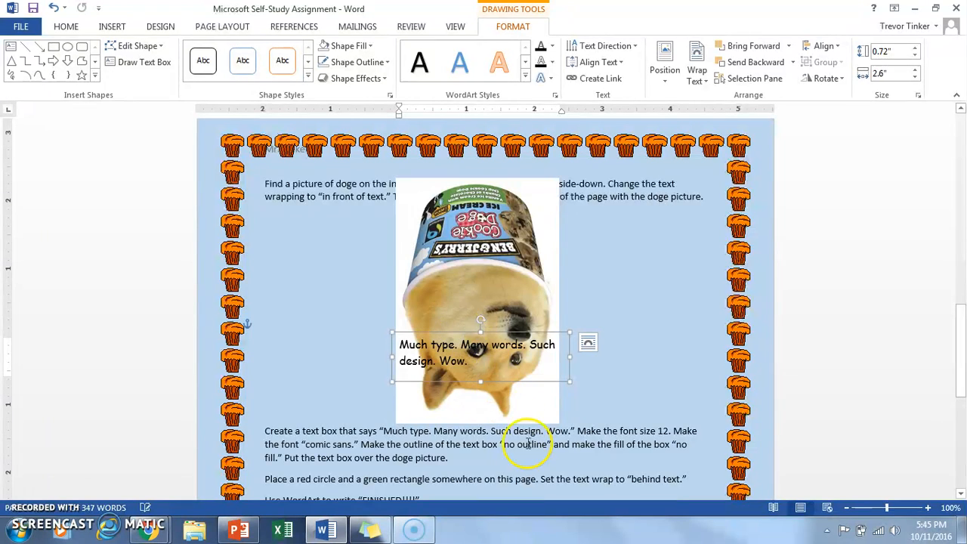
Draw an oval about 1.8 inches wide and 2 inches tall below the "FINISHED!!!!" instruction line.
{"action": "scroll", "coordinate": [499, 438], "scroll_direction": "down", "scroll_amount": 3}
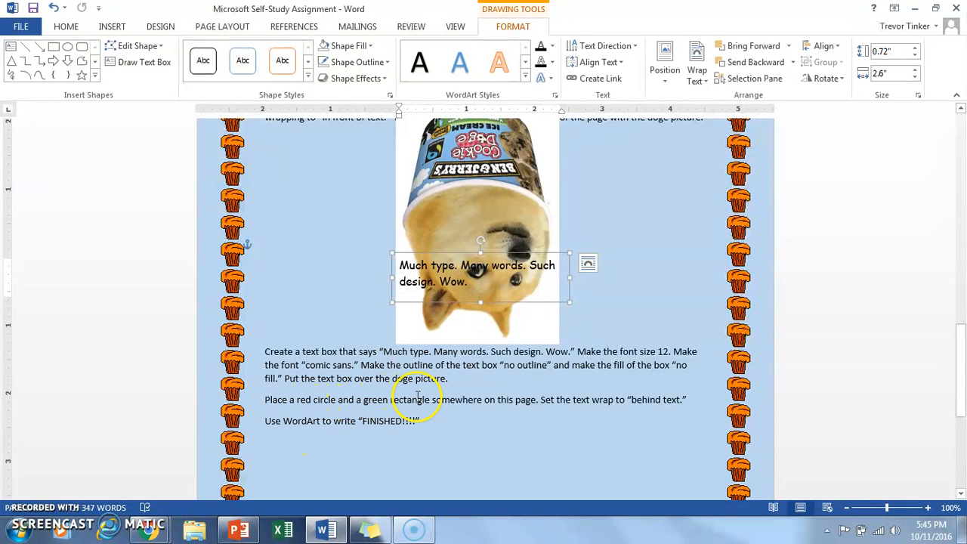
{"action": "middle_click", "coordinate": [528, 416]}
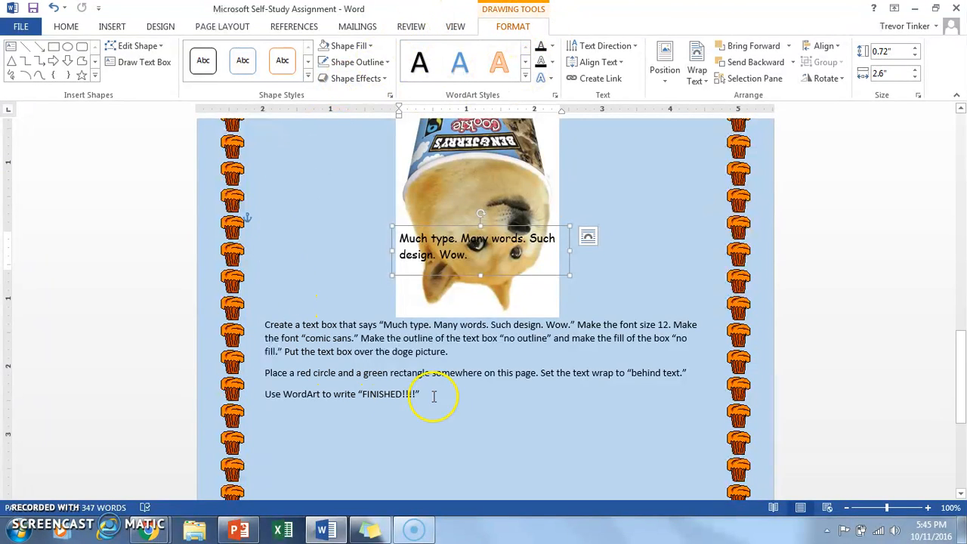
{"action": "left_click", "coordinate": [465, 353]}
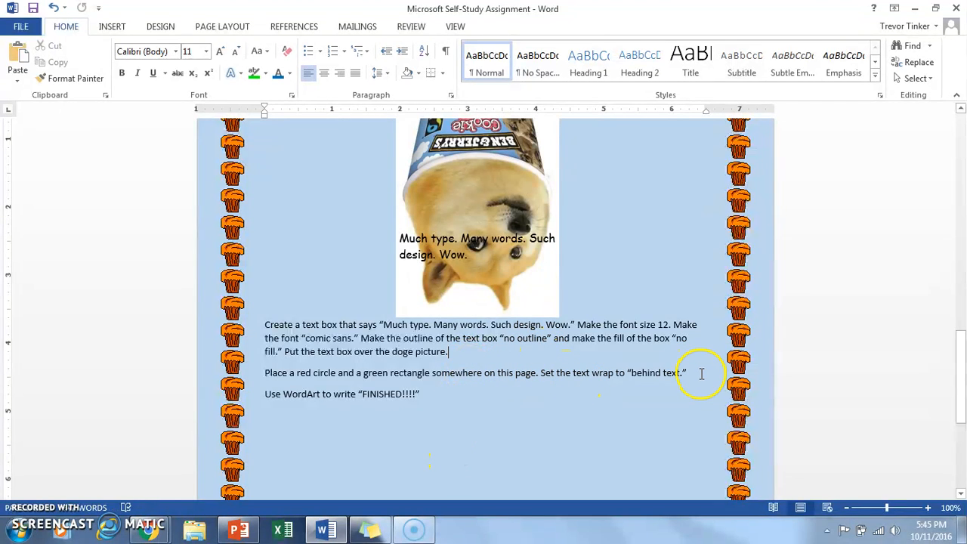
{"action": "left_click", "coordinate": [113, 27]}
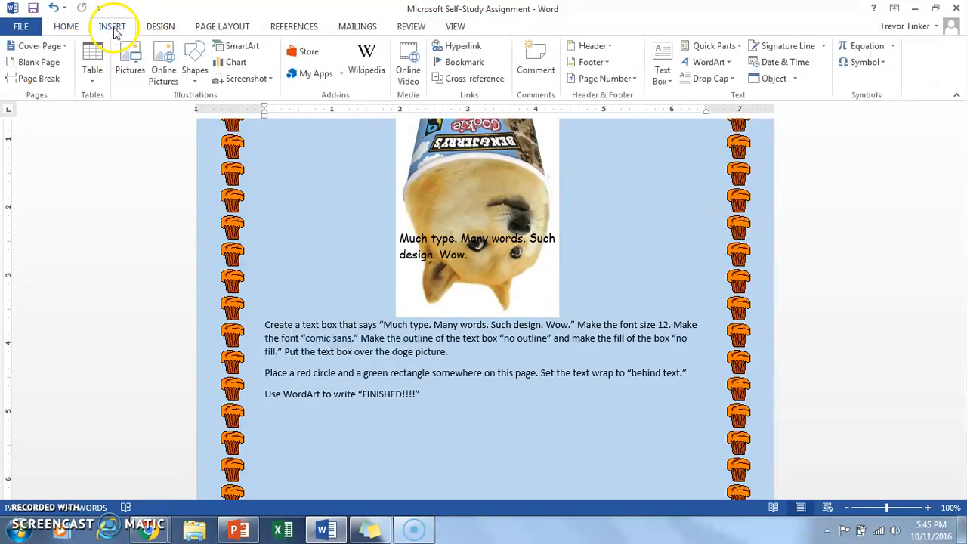
{"action": "left_click", "coordinate": [199, 75]}
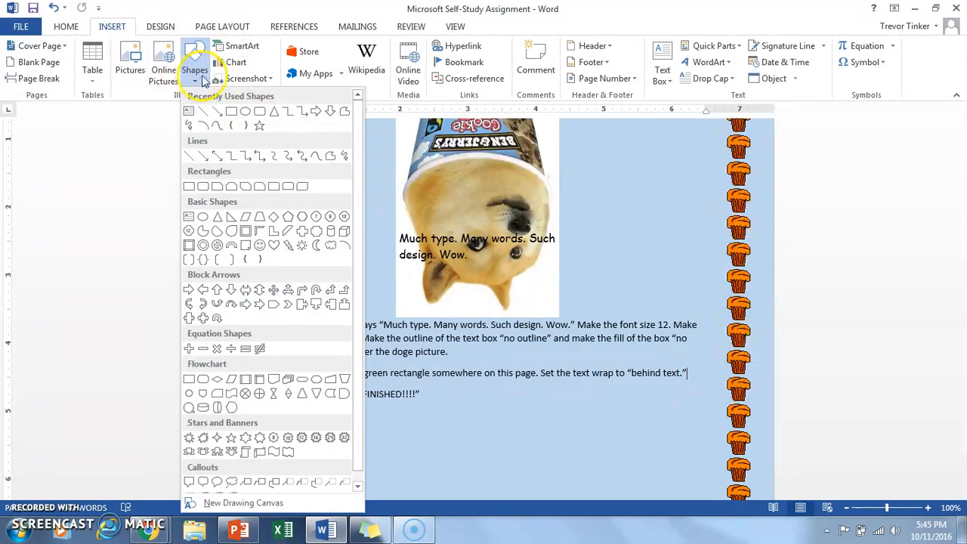
{"action": "left_click", "coordinate": [245, 112]}
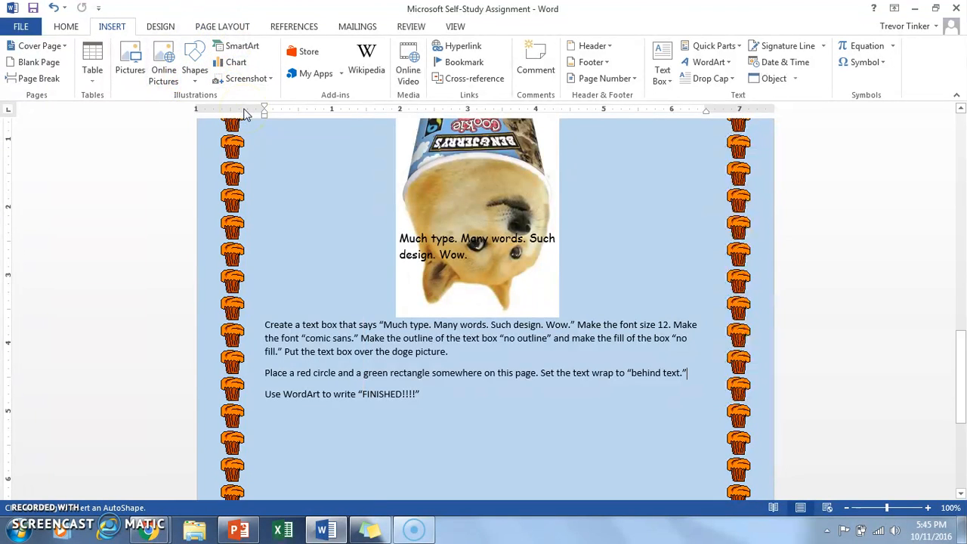
{"action": "mouse_move", "coordinate": [325, 412]}
{"action": "left_mouse_down"}
{"action": "mouse_move", "coordinate": [384, 446]}
{"action": "mouse_move", "coordinate": [426, 488]}
{"action": "mouse_move", "coordinate": [449, 390]}
{"action": "left_mouse_up"}
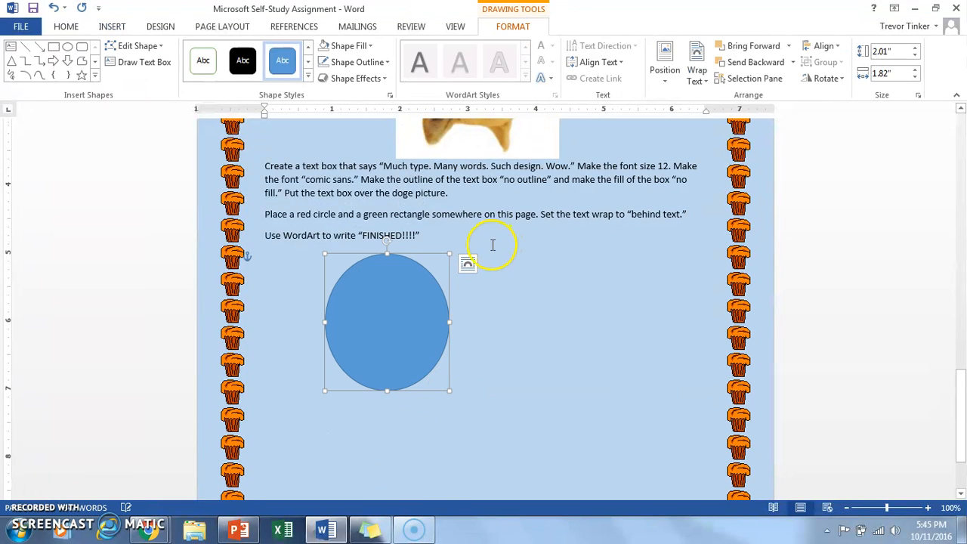
Give the oval a red fill with no outline and shorten it to about 1.69 inches tall.
{"action": "left_click", "coordinate": [370, 46]}
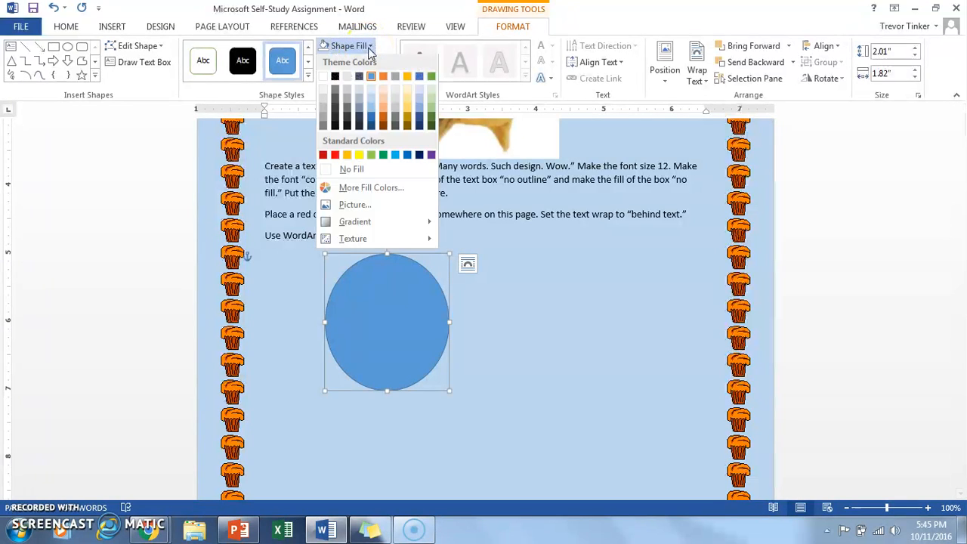
{"action": "left_click", "coordinate": [336, 156]}
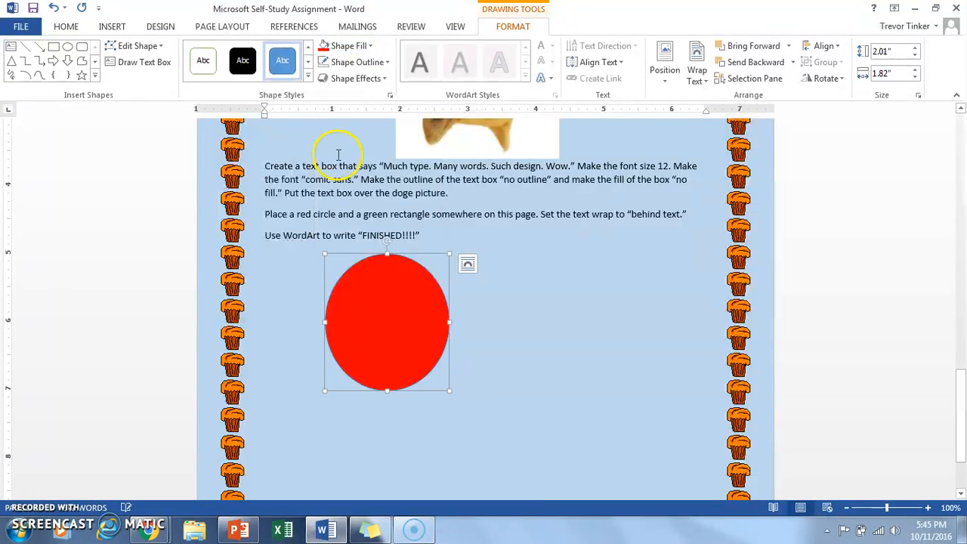
{"action": "left_click", "coordinate": [362, 63]}
{"action": "left_click", "coordinate": [344, 187]}
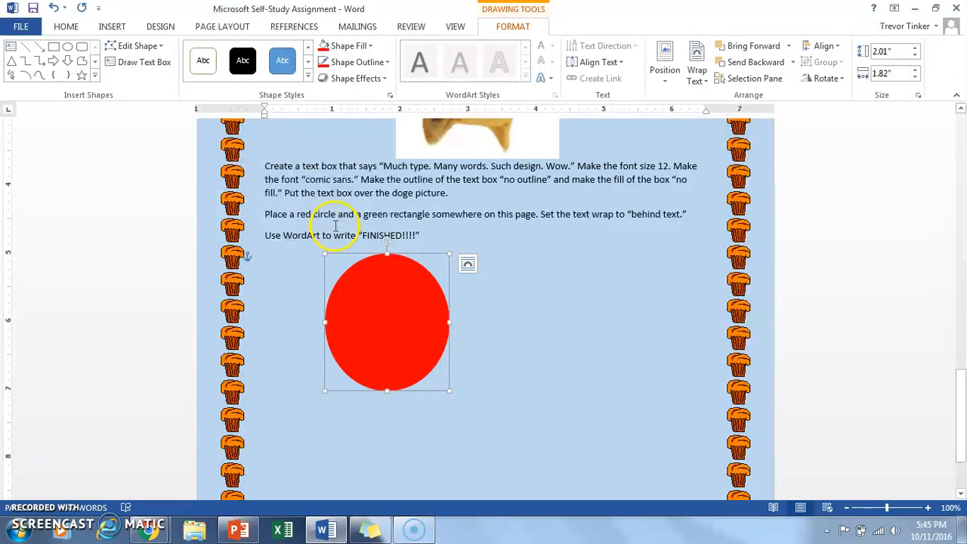
{"action": "left_click_drag", "start_coordinate": [387, 390], "coordinate": [387, 368]}
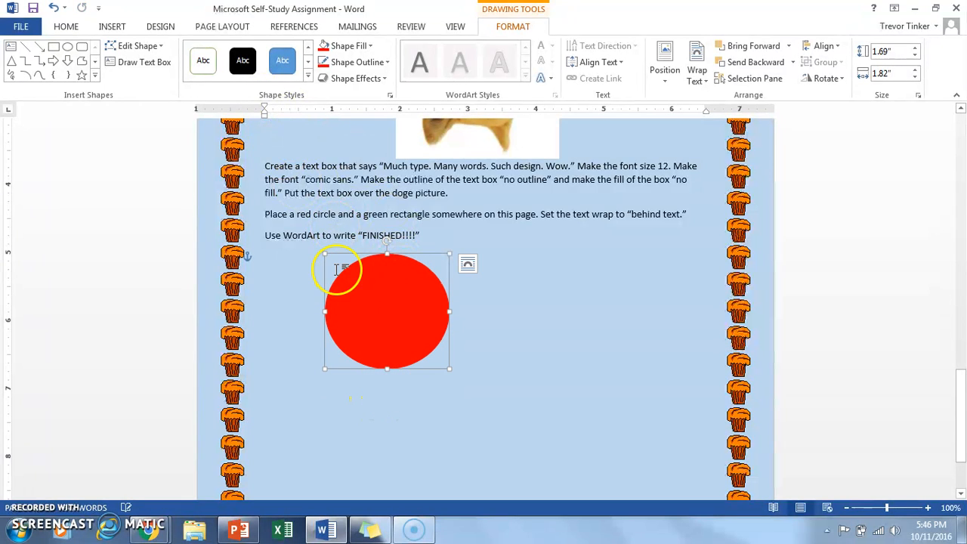
Draw a rectangle about 2.5 inches wide and 1.3 inches tall beside the red circle.
{"action": "left_click", "coordinate": [111, 27]}
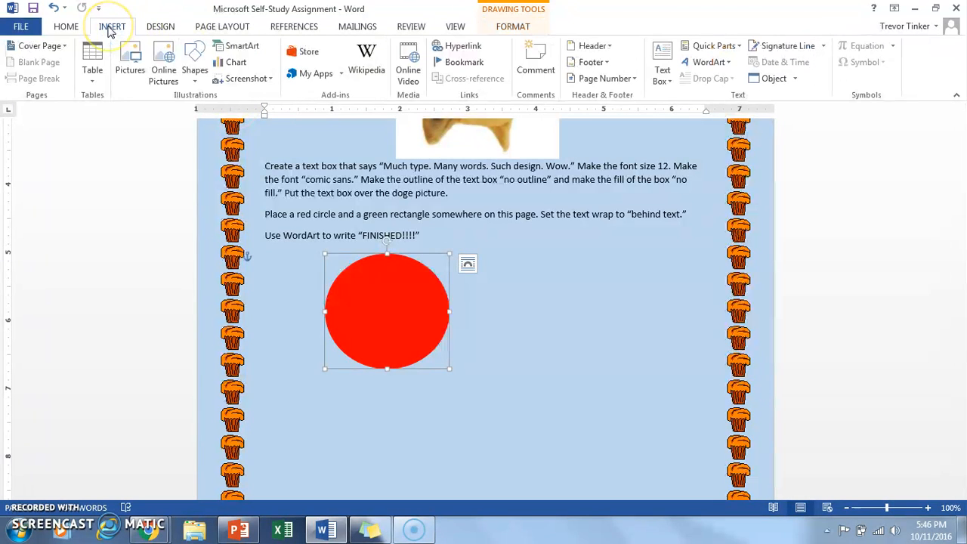
{"action": "left_click", "coordinate": [194, 72]}
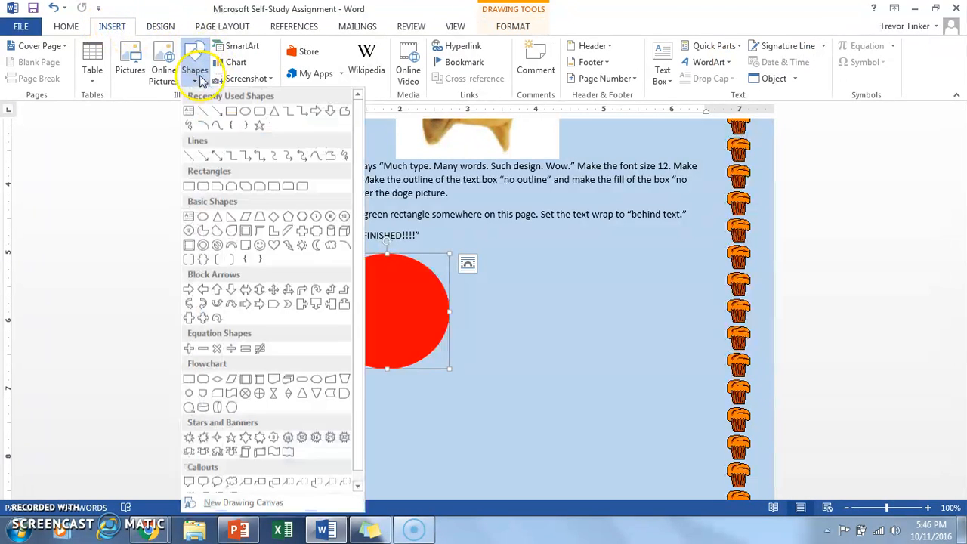
{"action": "left_click", "coordinate": [231, 112]}
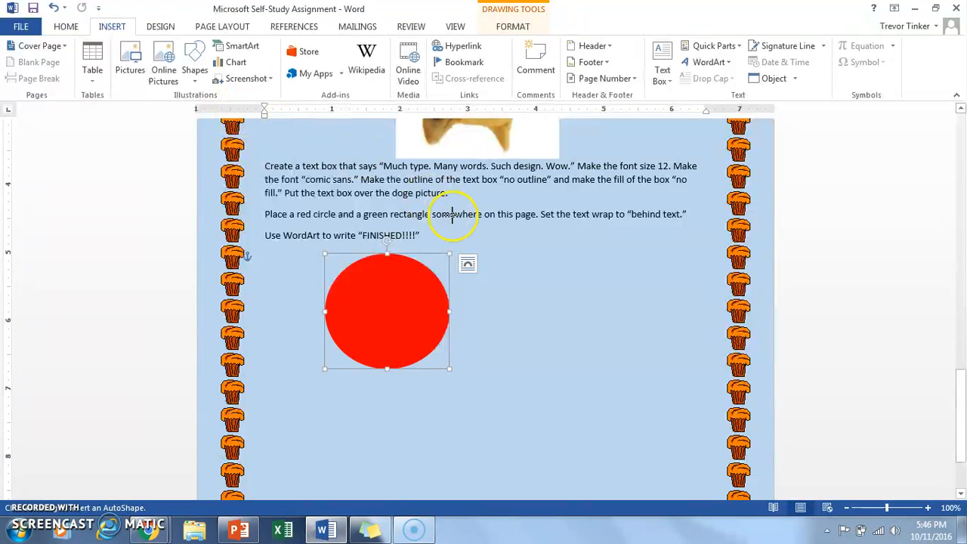
{"action": "left_click_drag", "start_coordinate": [522, 286], "coordinate": [693, 375]}
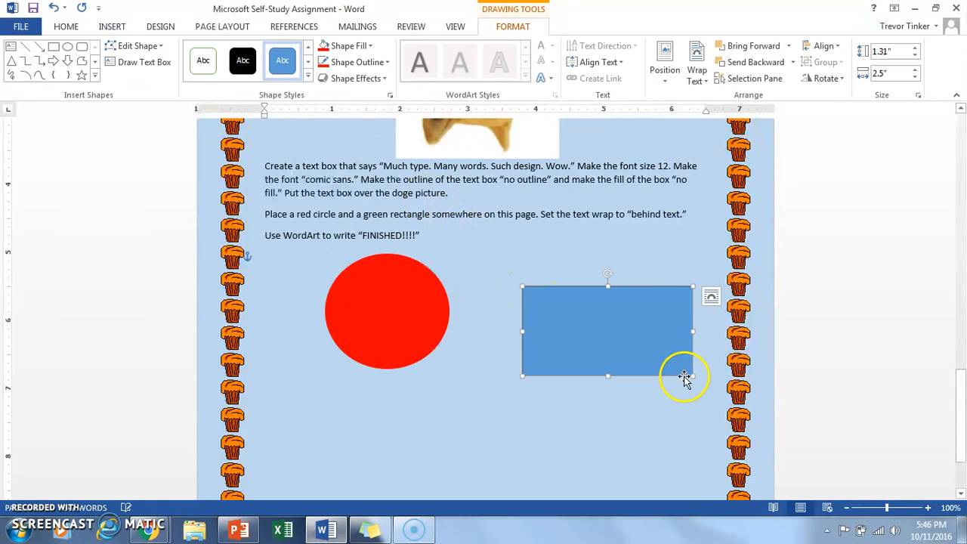
Set both the fill and the outline of the rectangle to the standard green.
{"action": "left_click", "coordinate": [368, 47]}
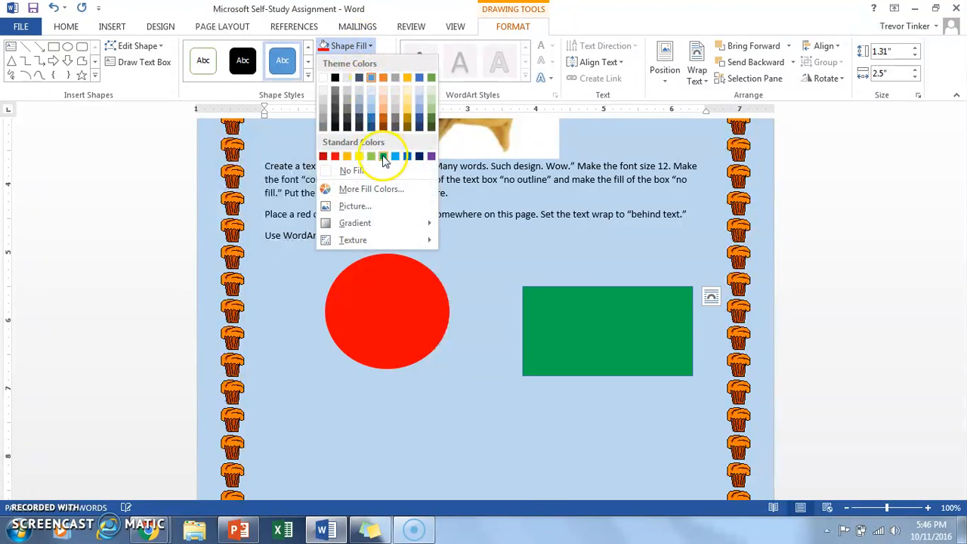
{"action": "left_click", "coordinate": [384, 159]}
{"action": "left_click", "coordinate": [349, 62]}
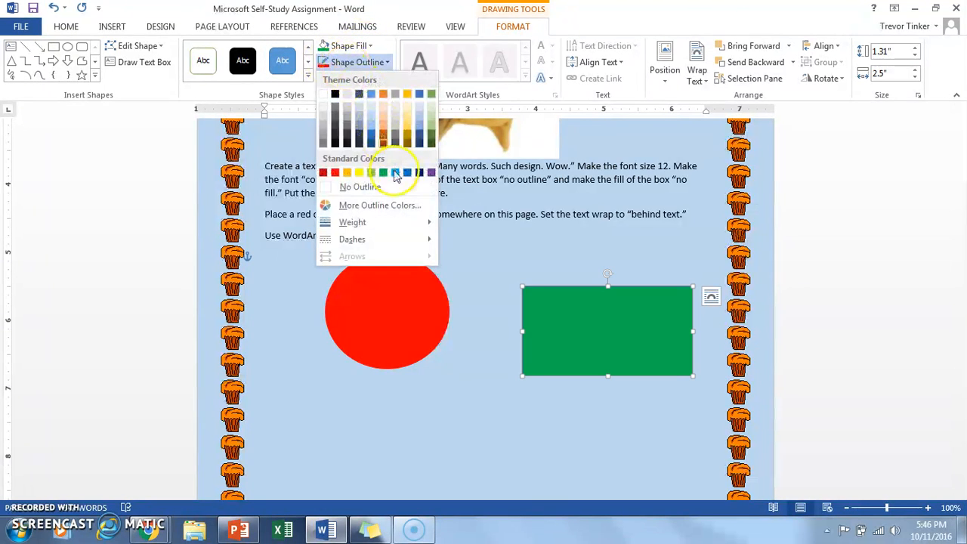
{"action": "left_click", "coordinate": [384, 174]}
Set the green rectangle's text wrapping to Behind Text.
{"action": "left_click", "coordinate": [428, 307]}
{"action": "left_click", "coordinate": [590, 335]}
{"action": "left_click", "coordinate": [458, 323]}
{"action": "left_click", "coordinate": [642, 316]}
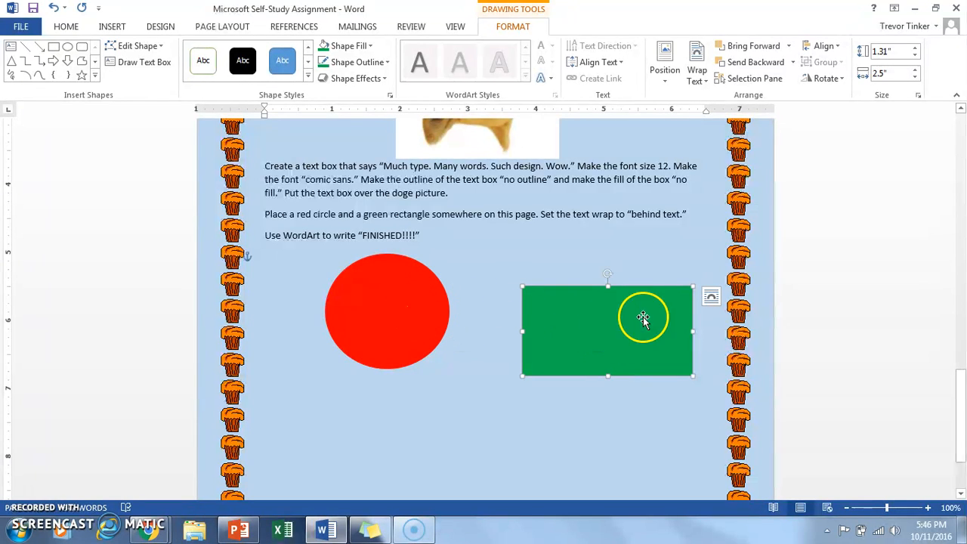
{"action": "left_click", "coordinate": [712, 297]}
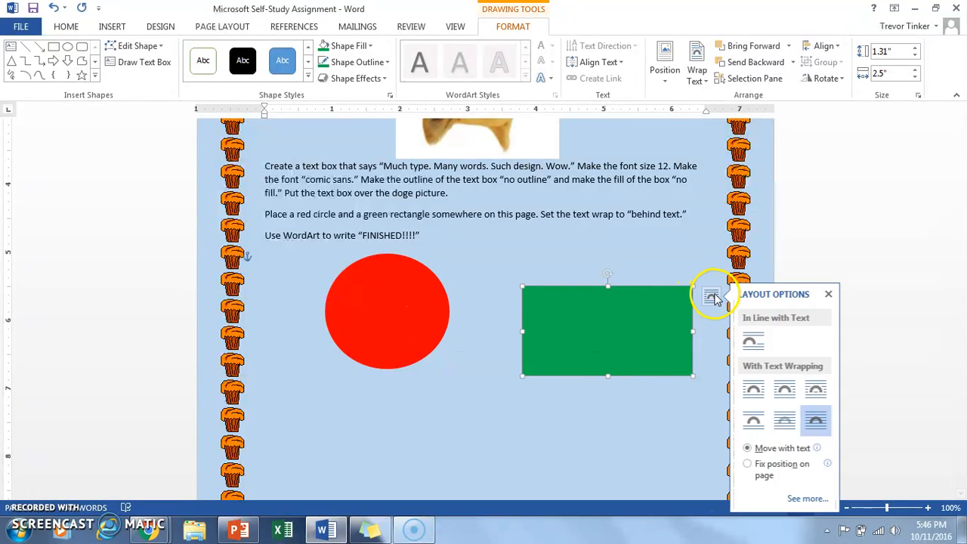
{"action": "left_click", "coordinate": [789, 428]}
{"action": "left_click", "coordinate": [535, 342]}
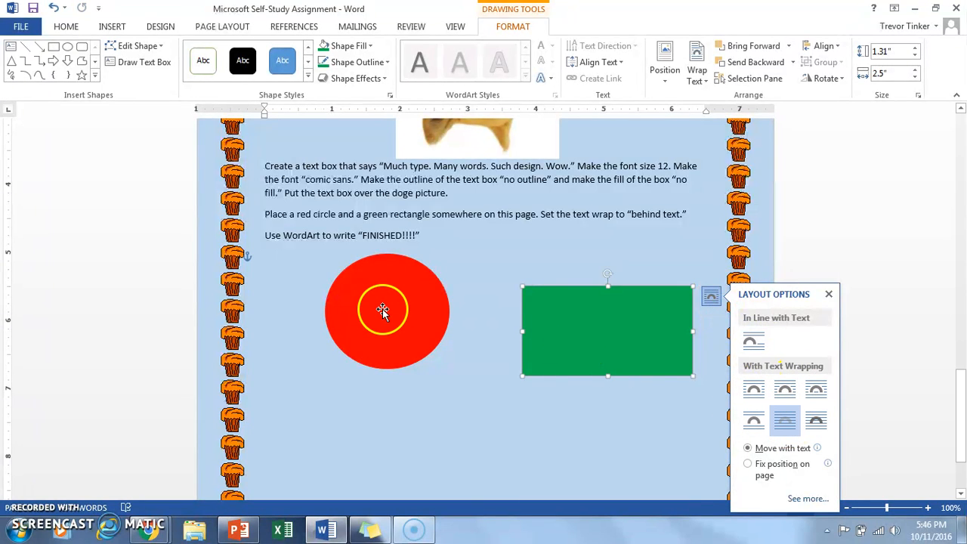
Set the red circle's text wrapping to Behind Text.
{"action": "left_click", "coordinate": [382, 310]}
{"action": "left_click", "coordinate": [469, 264]}
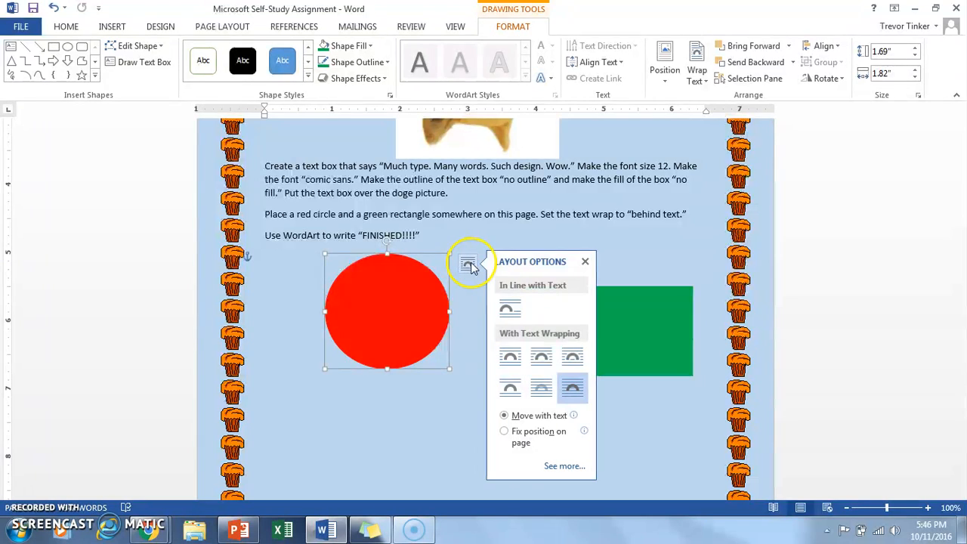
{"action": "left_click", "coordinate": [541, 389]}
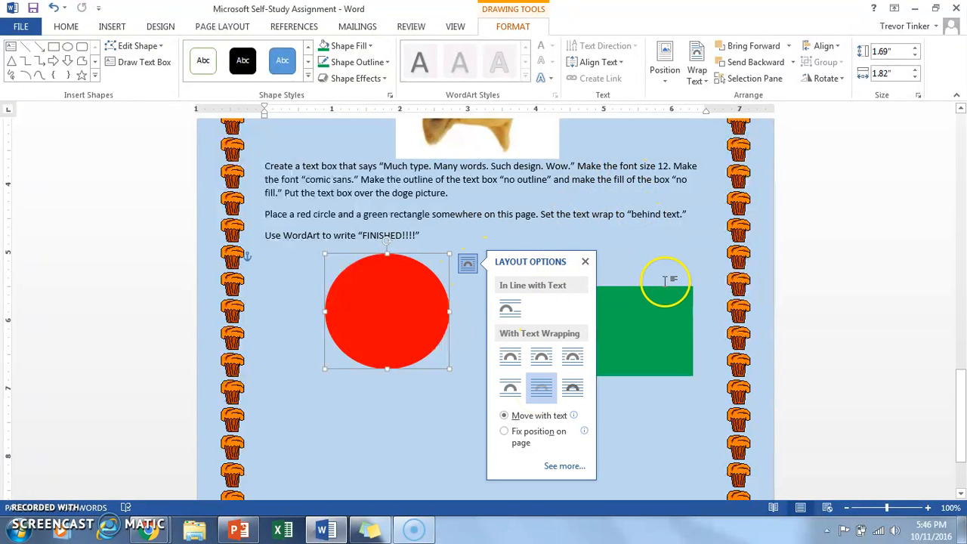
{"action": "left_click", "coordinate": [631, 272]}
Shift the red circle and the green rectangle slightly to the left beneath the instruction lines.
{"action": "left_click_drag", "start_coordinate": [410, 319], "coordinate": [382, 317]}
{"action": "mouse_move", "coordinate": [596, 325]}
{"action": "left_mouse_down"}
{"action": "mouse_move", "coordinate": [566, 242]}
{"action": "mouse_move", "coordinate": [461, 173]}
{"action": "mouse_move", "coordinate": [367, 192]}
{"action": "mouse_move", "coordinate": [391, 255]}
{"action": "mouse_move", "coordinate": [579, 319]}
{"action": "mouse_move", "coordinate": [570, 332]}
{"action": "mouse_move", "coordinate": [559, 307]}
{"action": "left_mouse_up"}
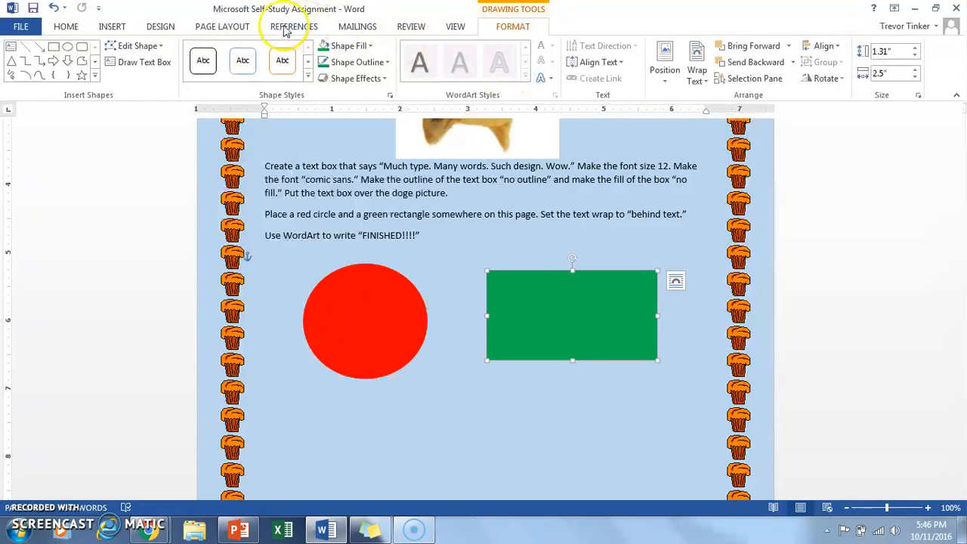
Insert WordArt in the gold style from the gallery's second row at the last instruction line, reading "FINISHED!!!".
{"action": "left_click", "coordinate": [455, 239]}
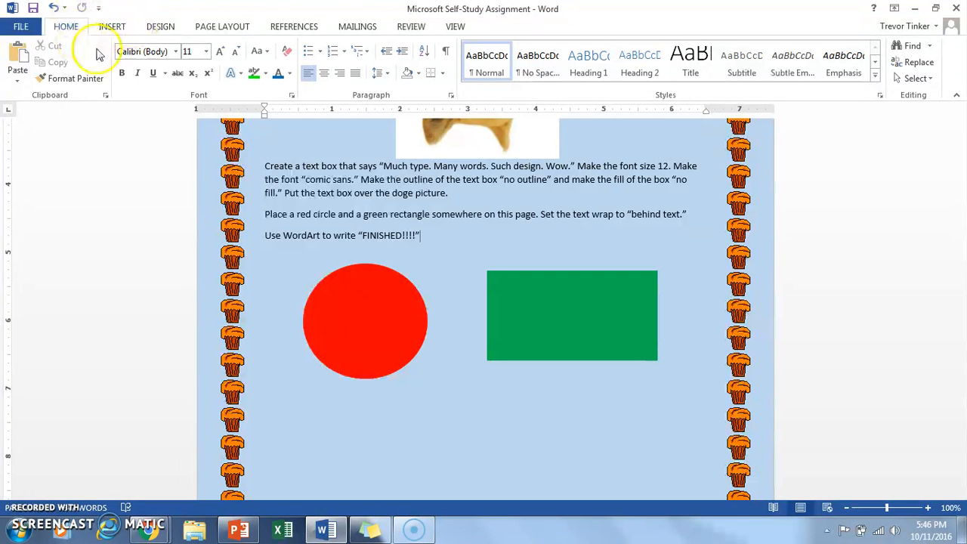
{"action": "left_click", "coordinate": [117, 30]}
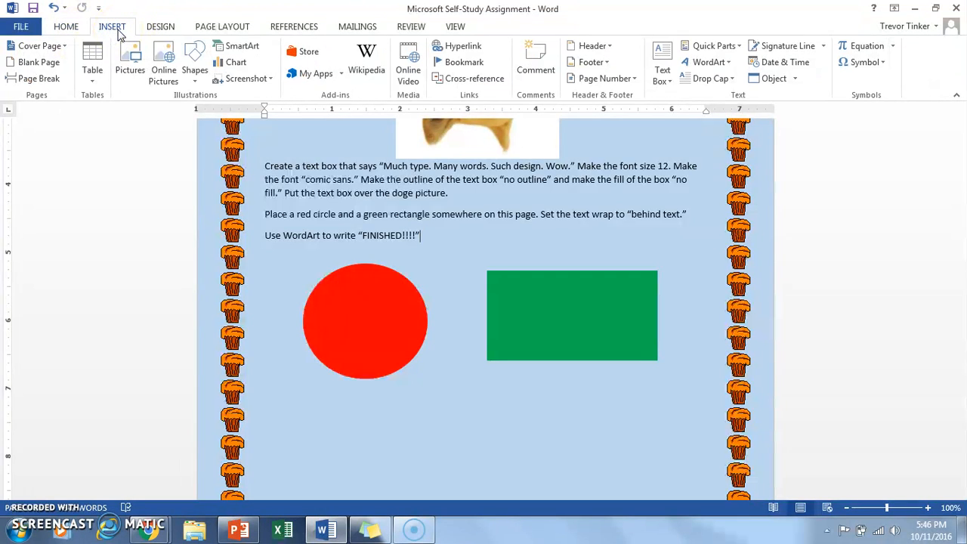
{"action": "left_click", "coordinate": [722, 64]}
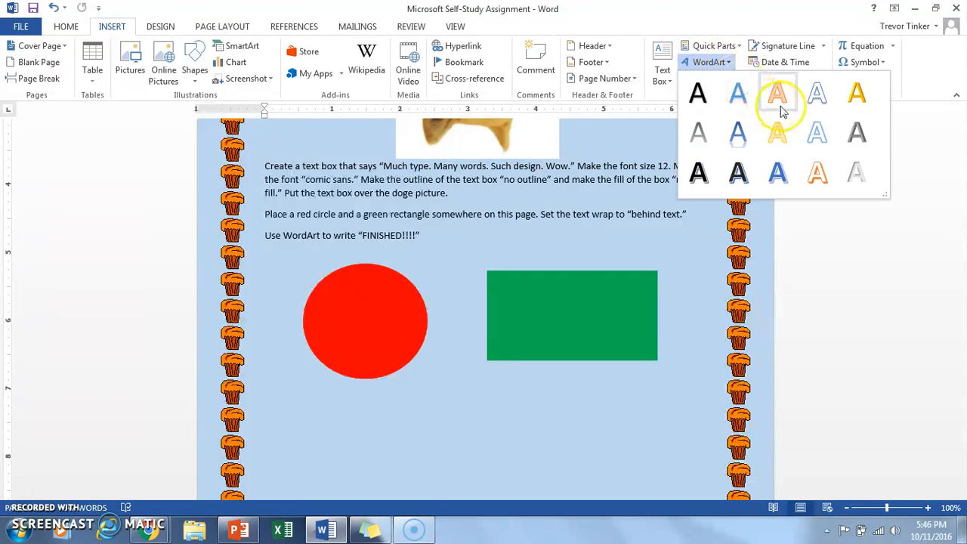
{"action": "left_click", "coordinate": [778, 132]}
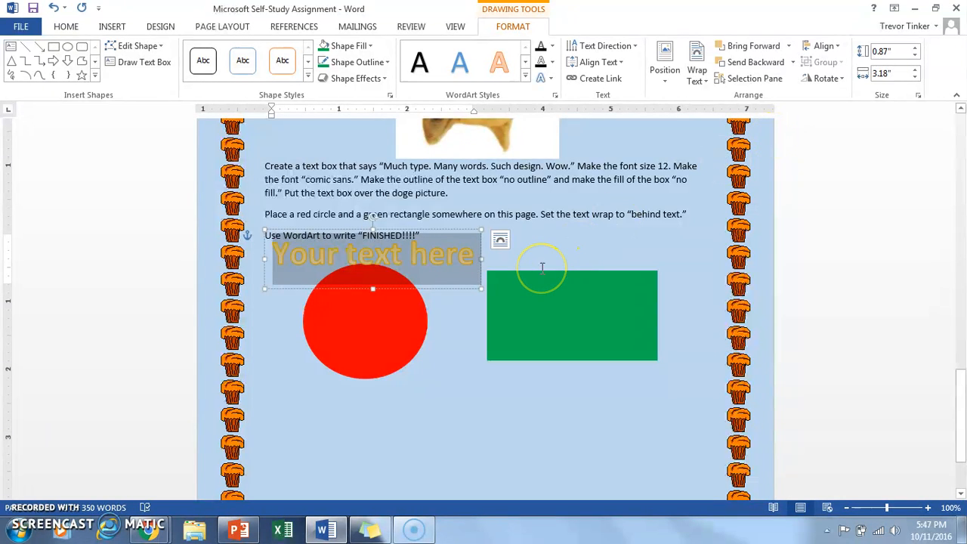
{"action": "type", "text": "FI"}
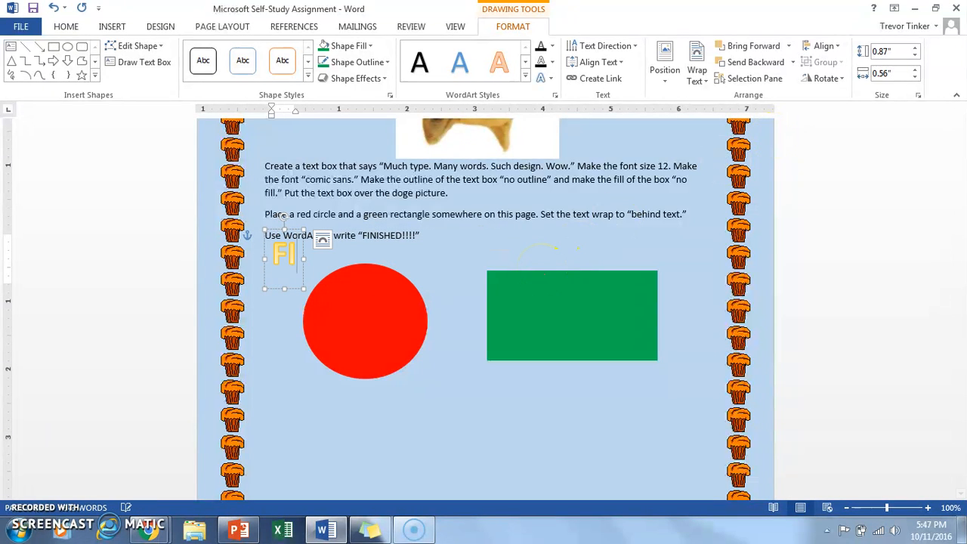
{"action": "type", "text": "NISHED!!!"}
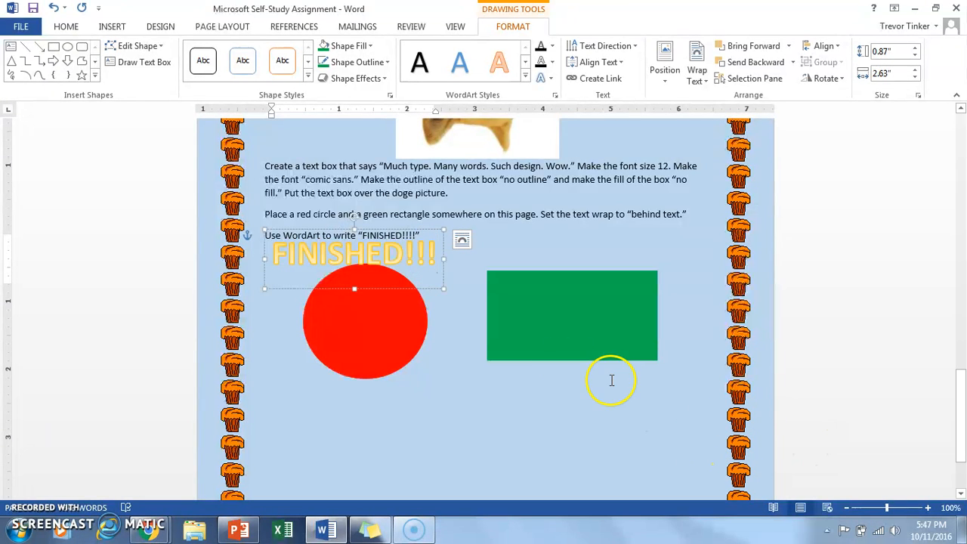
Move the "FINISHED!!!" WordArt onto the green rectangle.
{"action": "left_click_drag", "start_coordinate": [419, 234], "coordinate": [640, 291]}
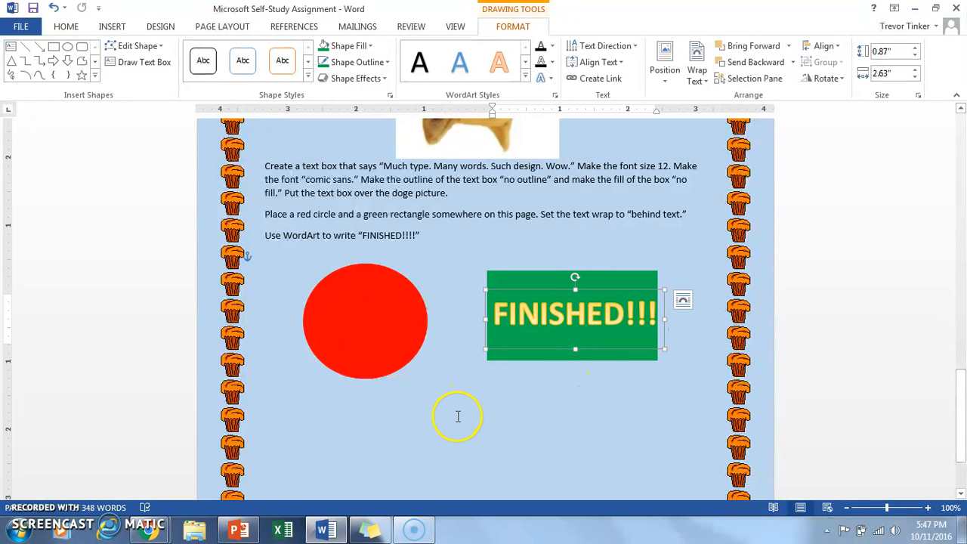
{"action": "scroll", "coordinate": [467, 398], "scroll_direction": "down", "scroll_amount": 3}
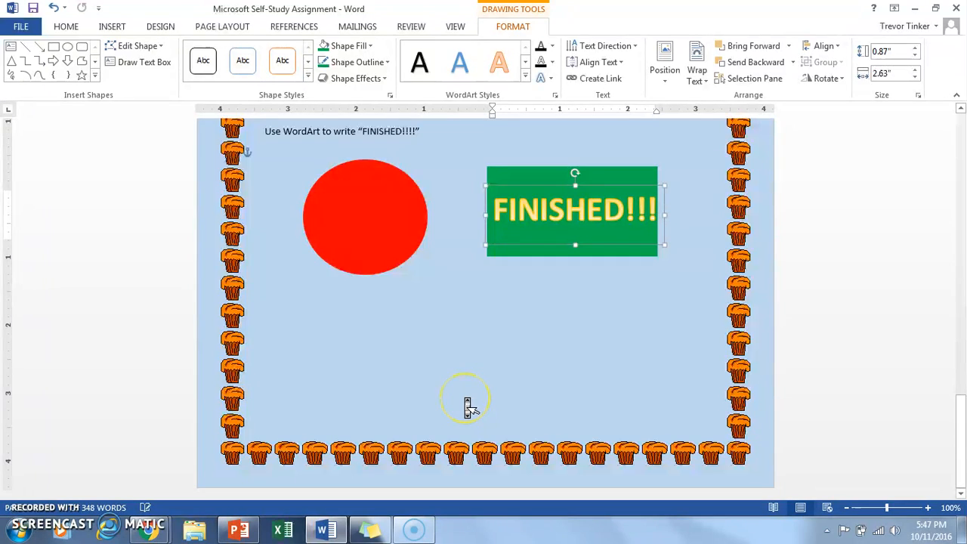
{"action": "scroll", "coordinate": [466, 399], "scroll_direction": "up", "scroll_amount": 4}
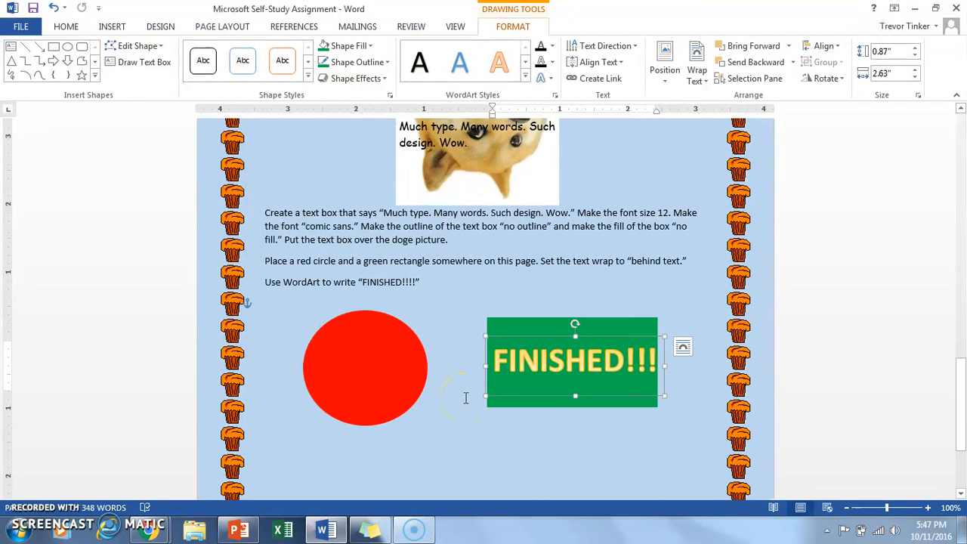